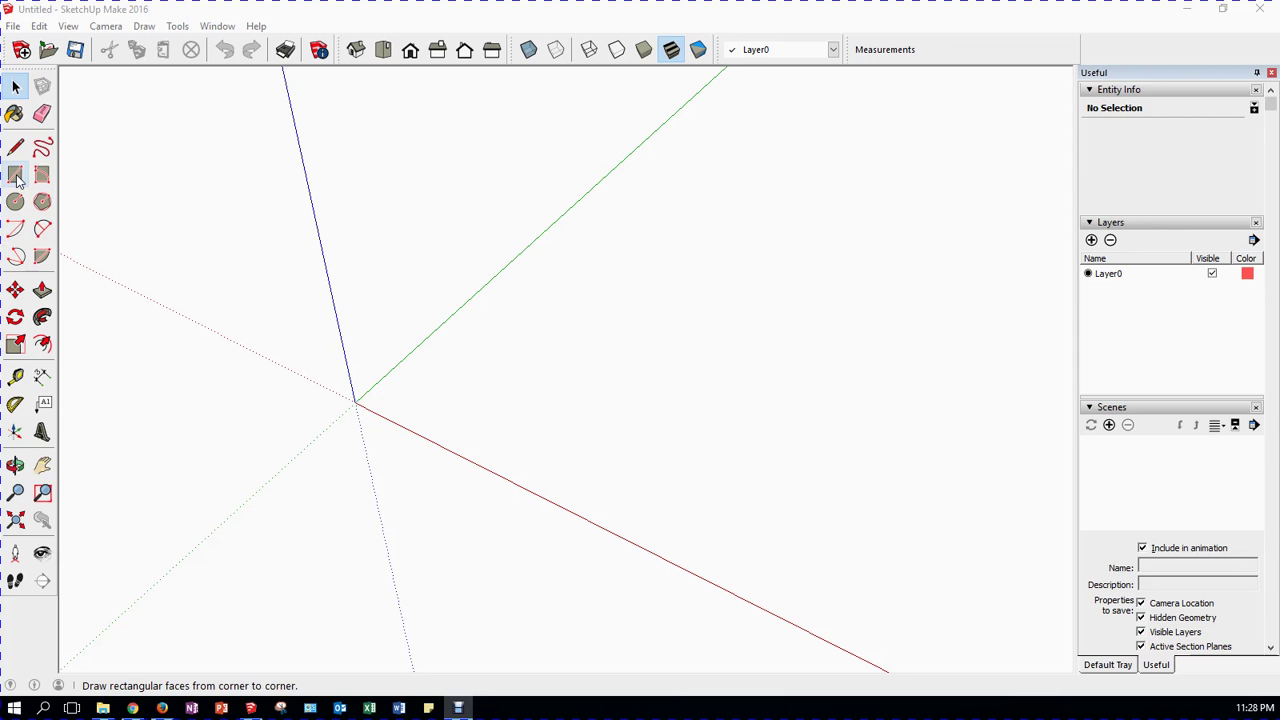
- Draw a 100 by 100 rectangle from the origin and zoom to fit it
{"action": "left_click", "coordinate": [16, 176]}
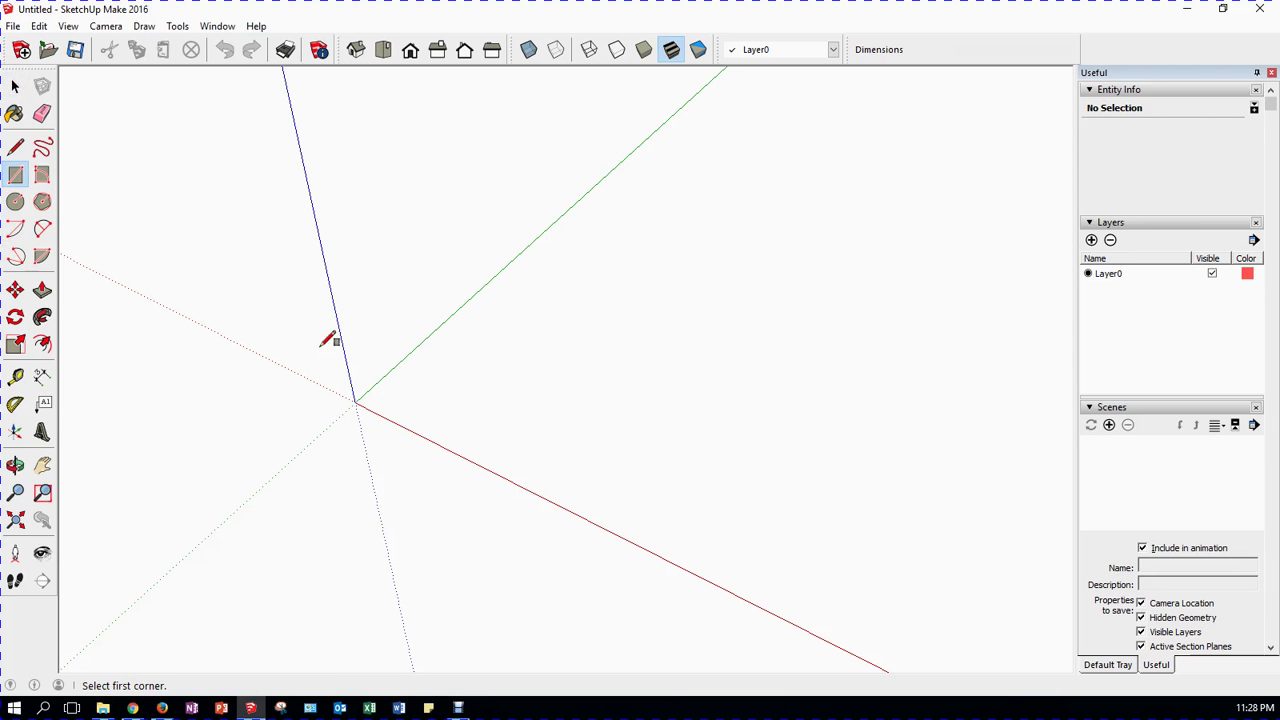
{"action": "left_click", "coordinate": [356, 400]}
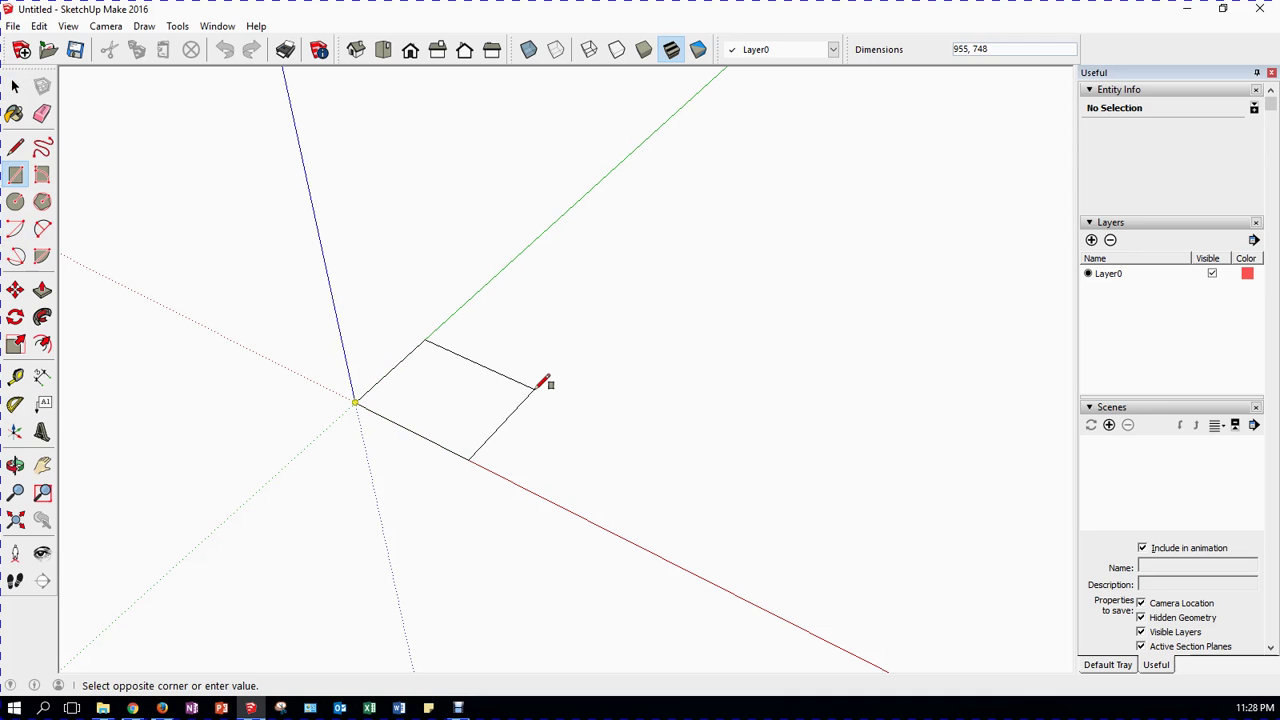
{"action": "type", "text": "100,100"}
{"action": "key", "text": "Return"}
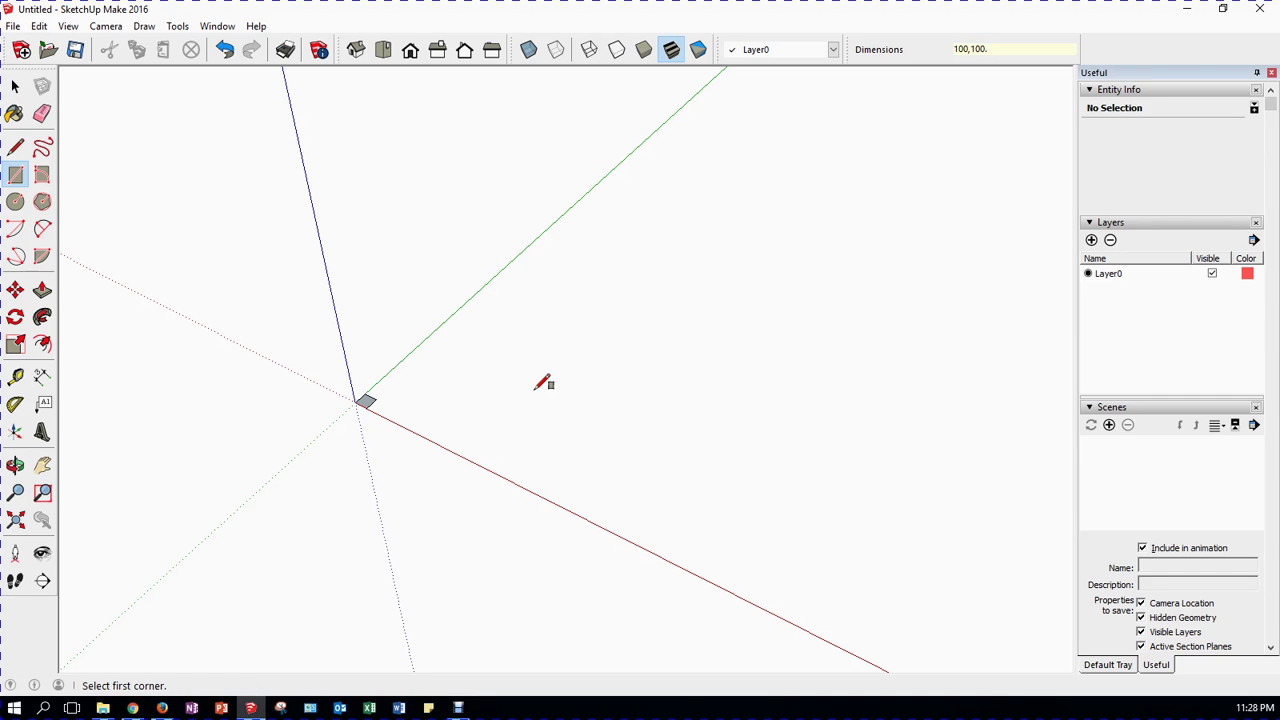
{"action": "left_click", "coordinate": [16, 521]}
{"action": "scroll", "coordinate": [200, 535], "scroll_direction": "down", "scroll_amount": 2}
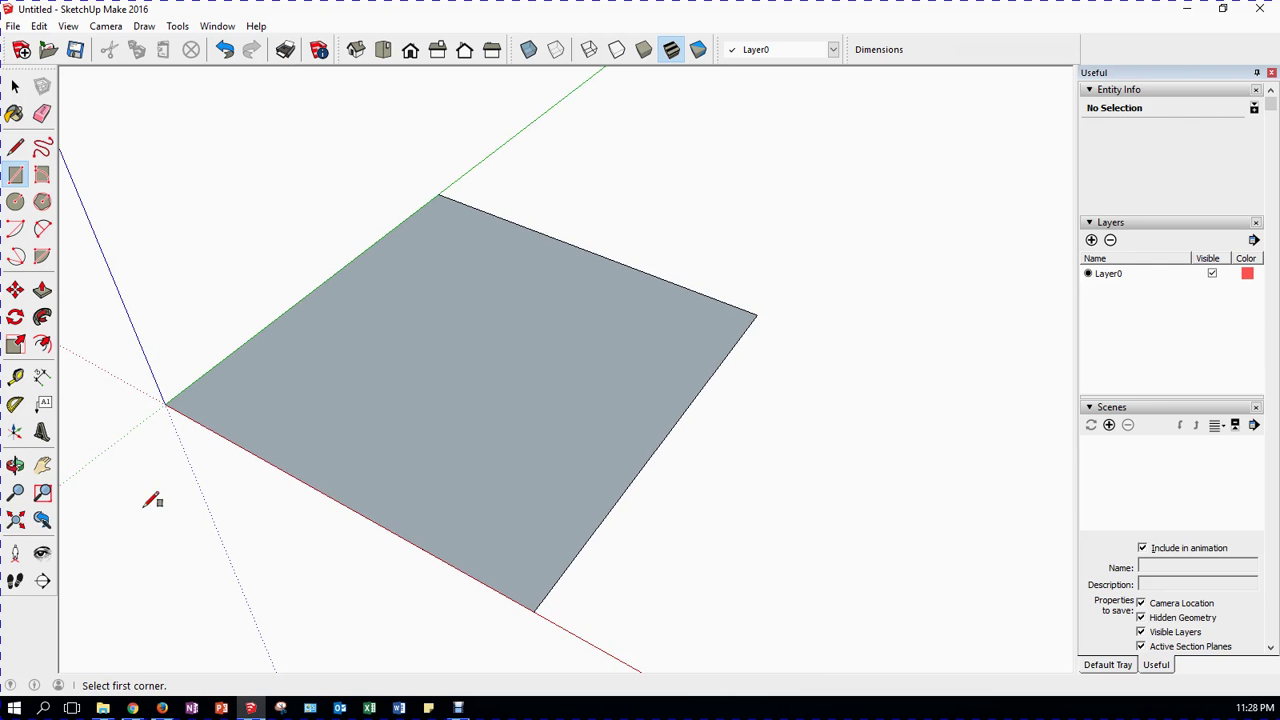
- Push/Pull the 100 by 100 square face up 2 units into a thin base slab
{"action": "left_click", "coordinate": [42, 290]}
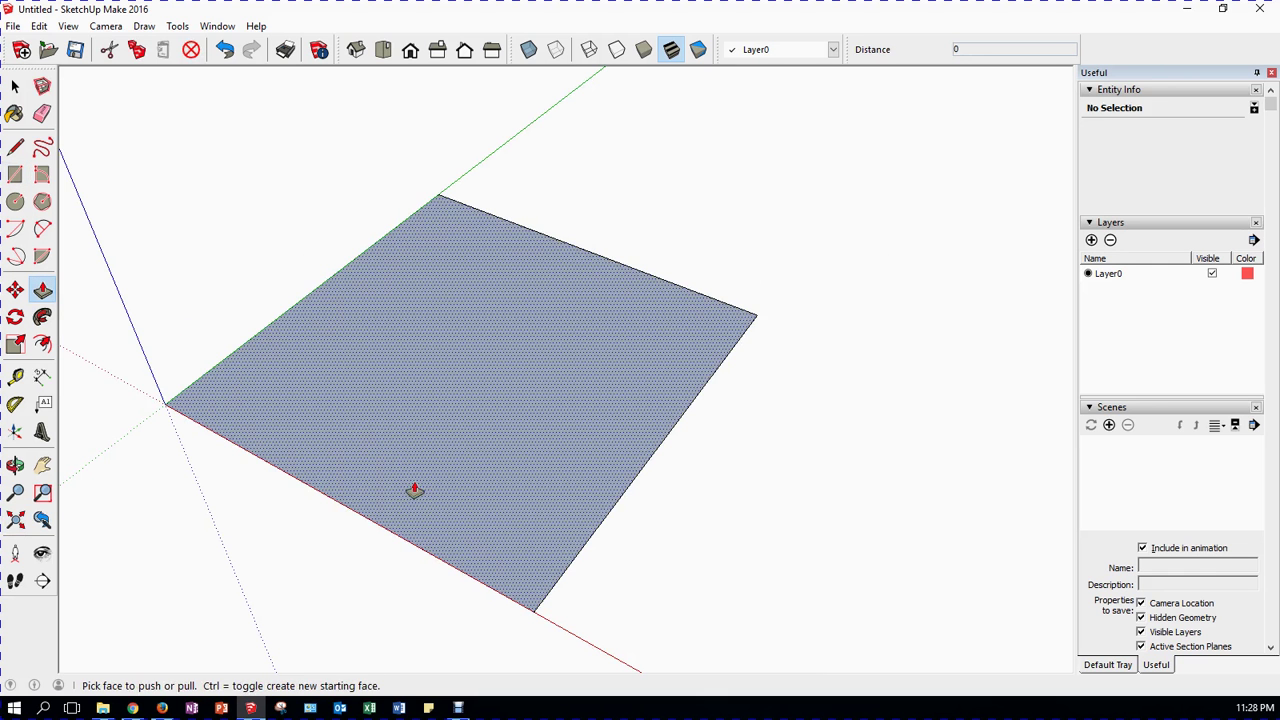
{"action": "left_click_drag", "start_coordinate": [421, 497], "coordinate": [418, 490]}
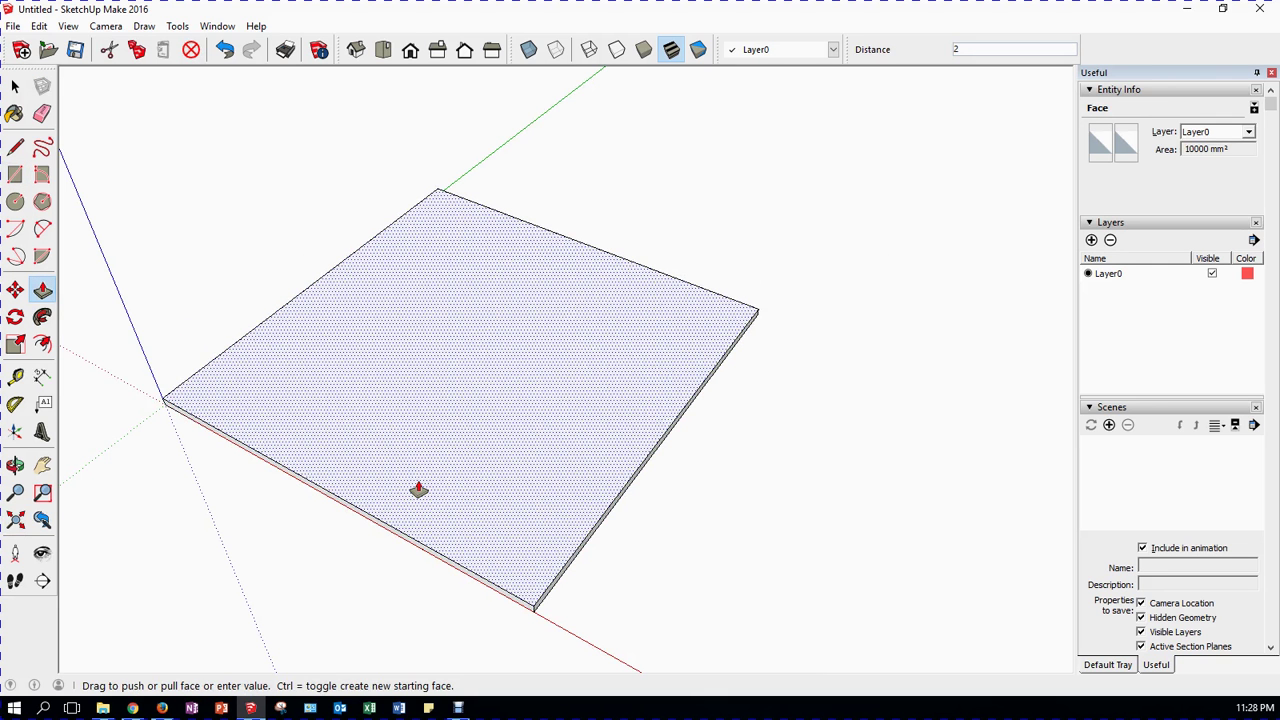
{"action": "left_click", "coordinate": [418, 490]}
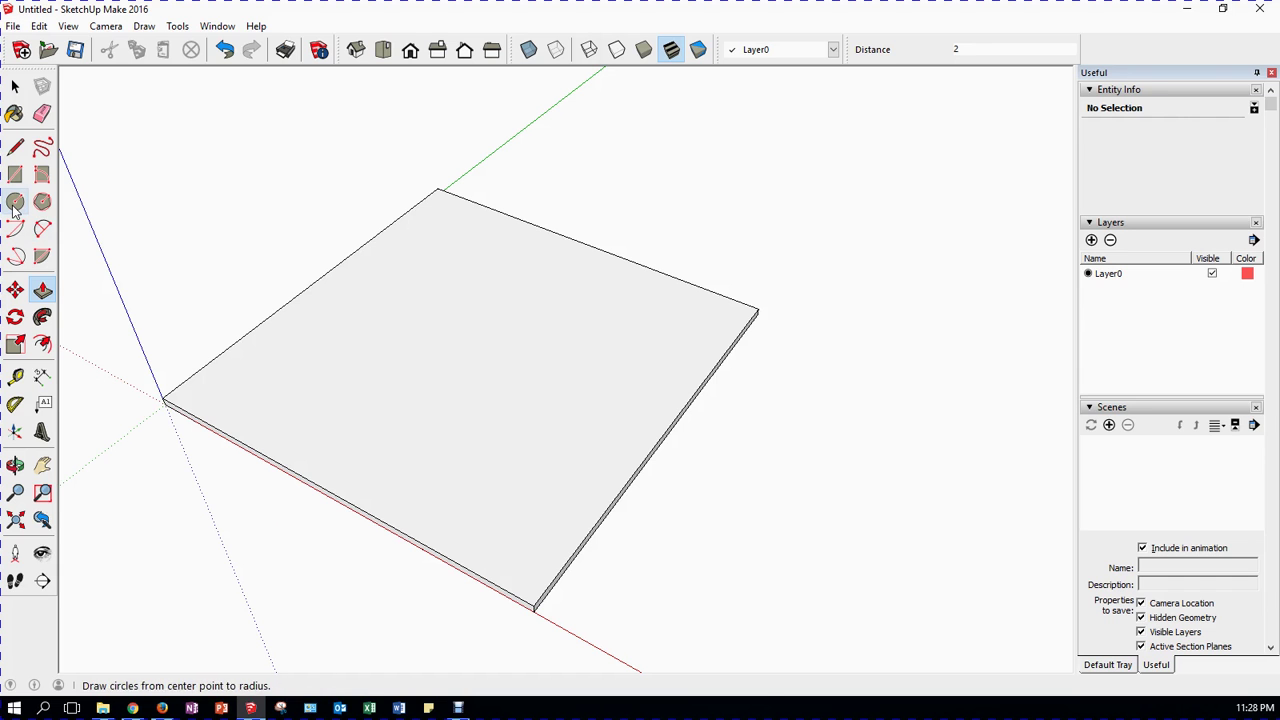
- Place two Tape Measure guides 50 in from adjacent slab edges, crossing at the centre
{"action": "left_click", "coordinate": [15, 376]}
{"action": "left_click", "coordinate": [217, 356]}
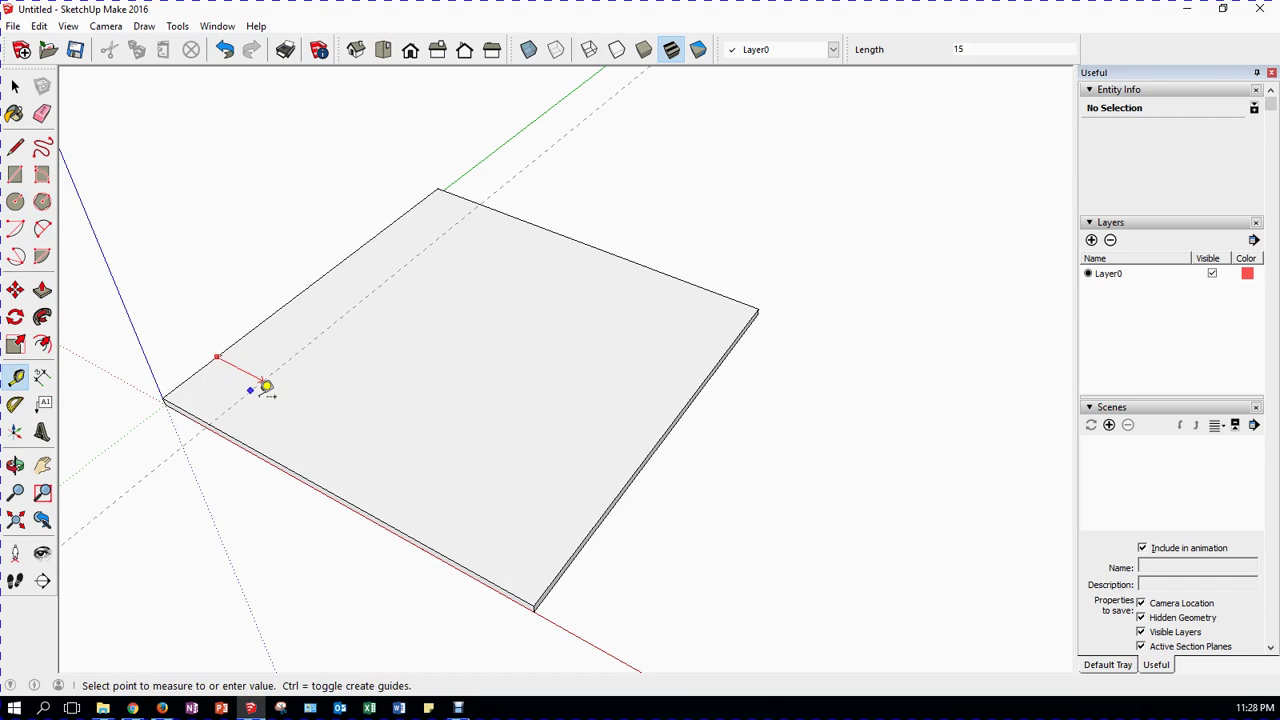
{"action": "left_click", "coordinate": [332, 486]}
{"action": "left_click", "coordinate": [311, 480]}
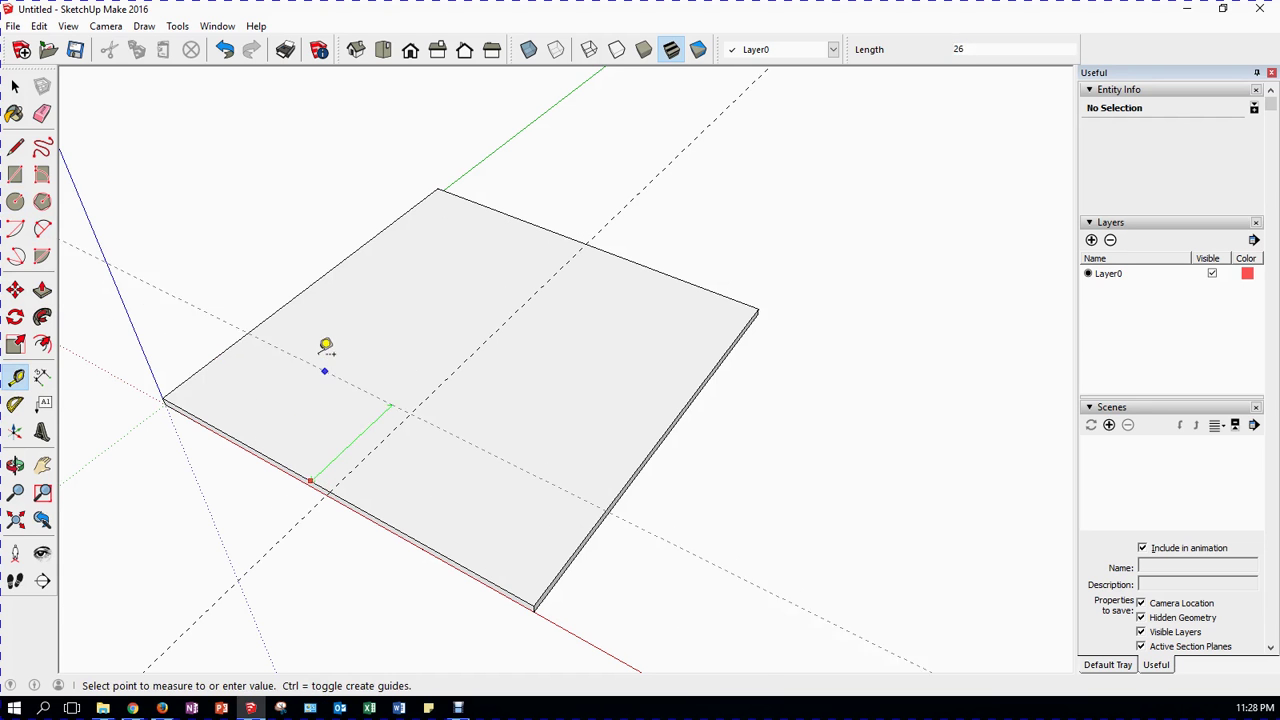
{"action": "type", "text": "50"}
{"action": "key", "text": "Return"}
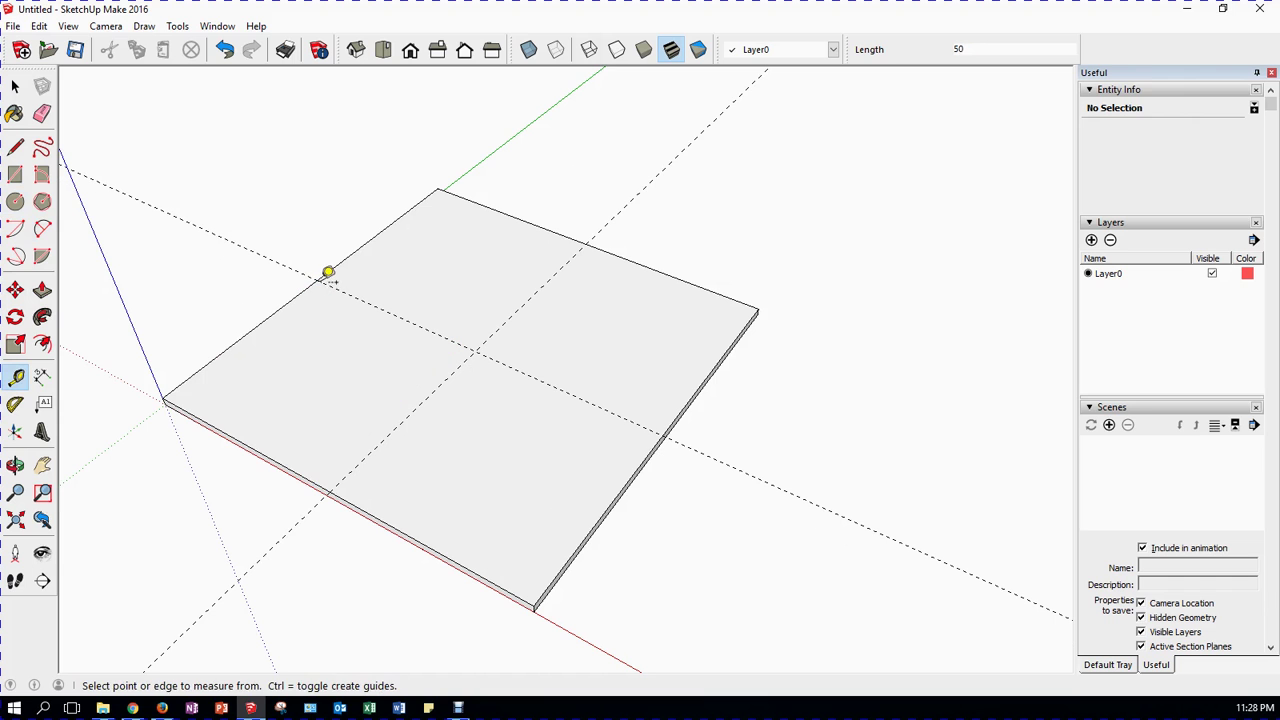
- Draw a radius-40 circle centred on the guide intersection
{"action": "left_click", "coordinate": [15, 201]}
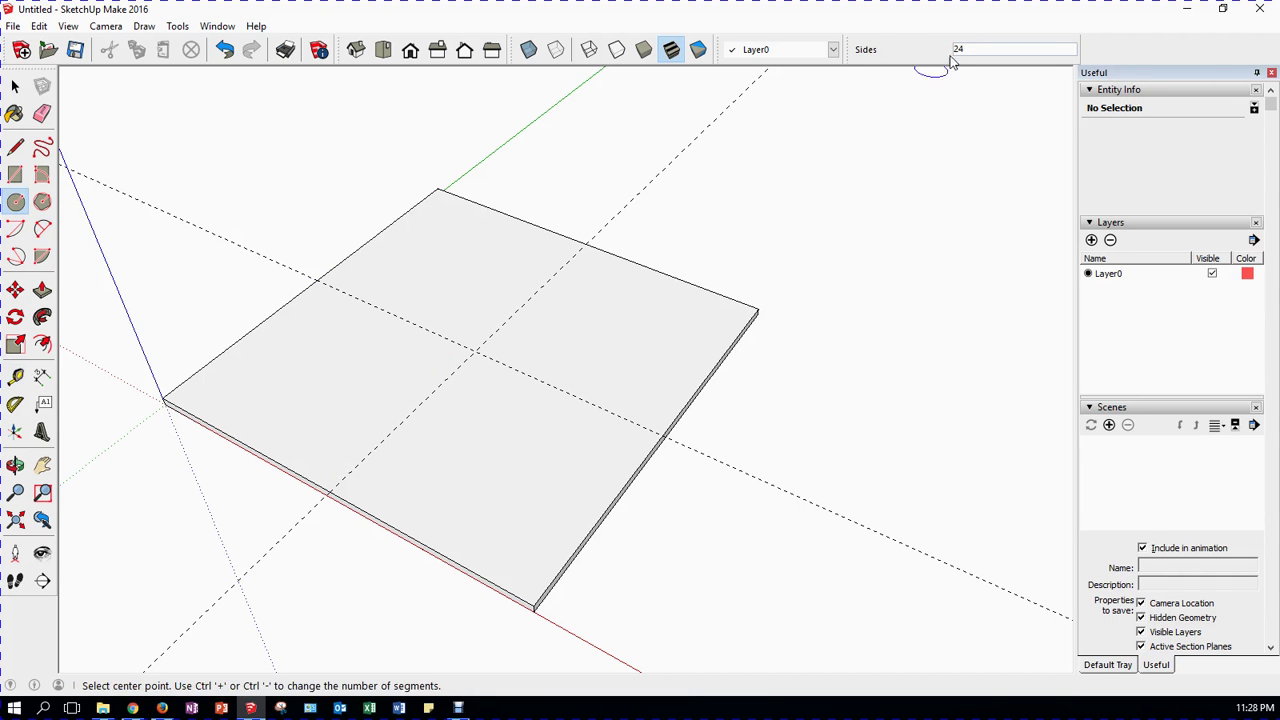
{"action": "left_click", "coordinate": [475, 350]}
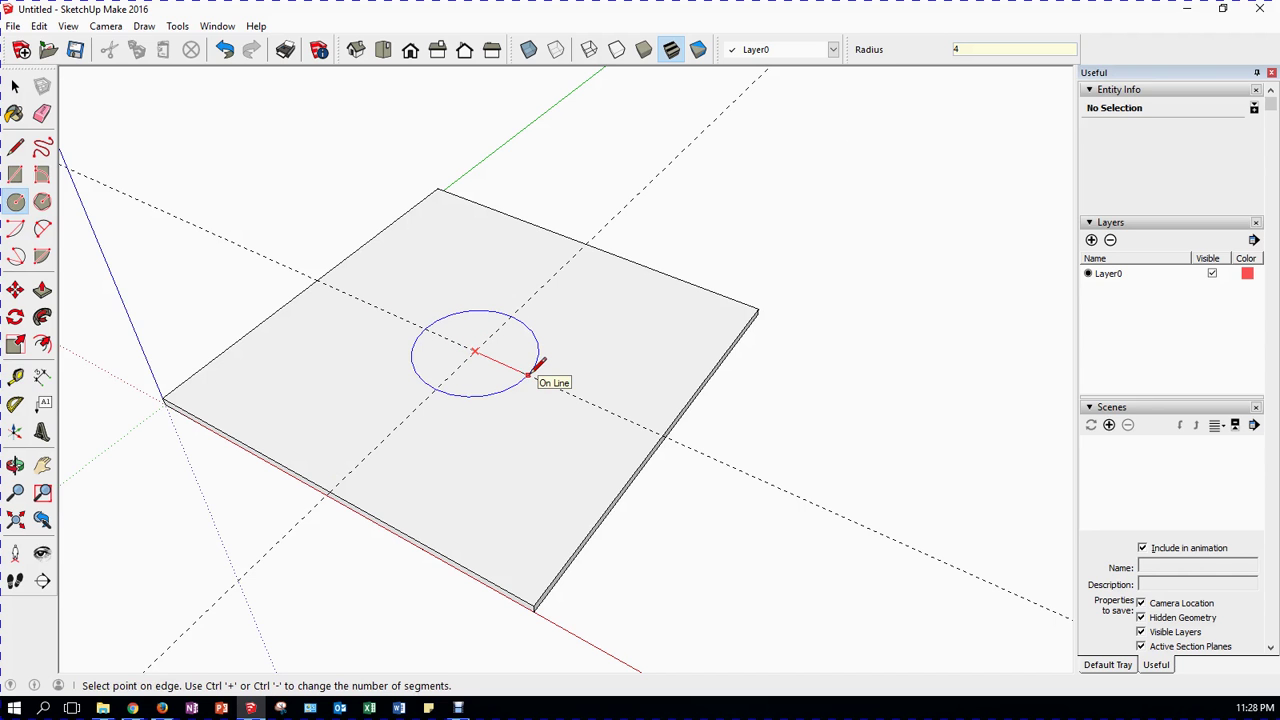
{"action": "key", "text": "Return"}
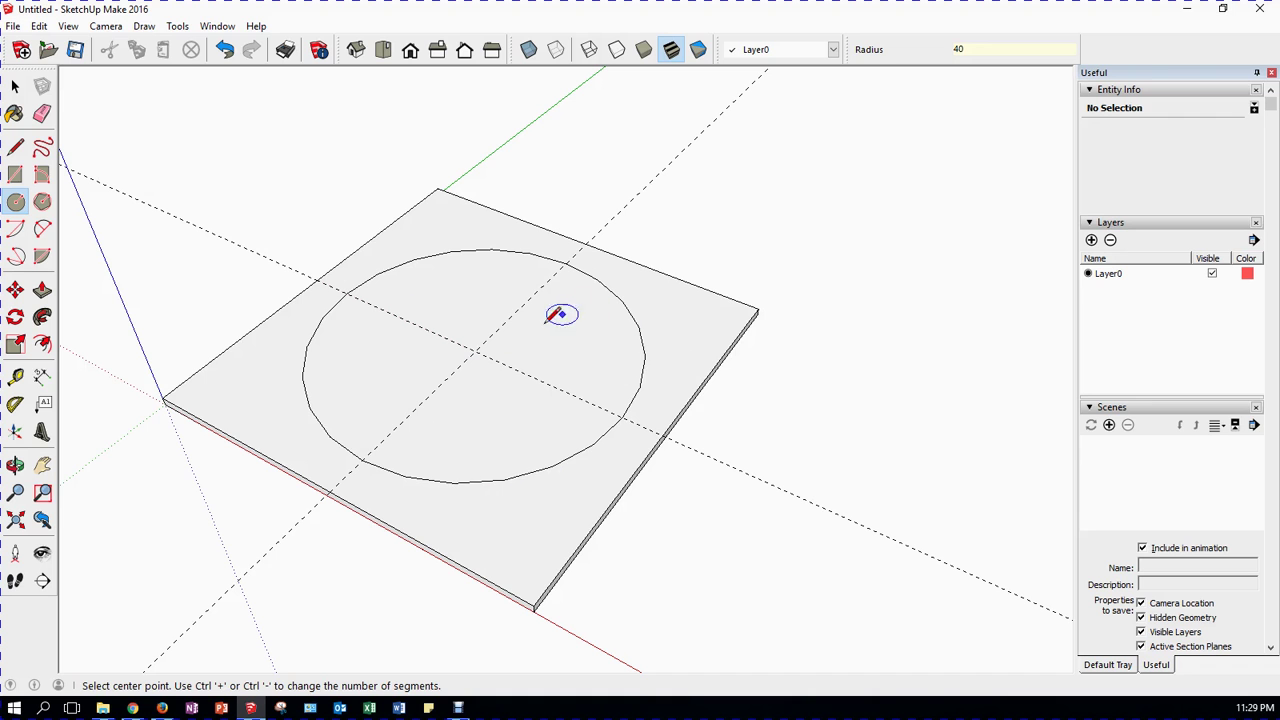
- Offset the radius-40 circle inward by 1 to make the first inner ring
{"action": "left_click", "coordinate": [43, 345]}
{"action": "left_click", "coordinate": [517, 449]}
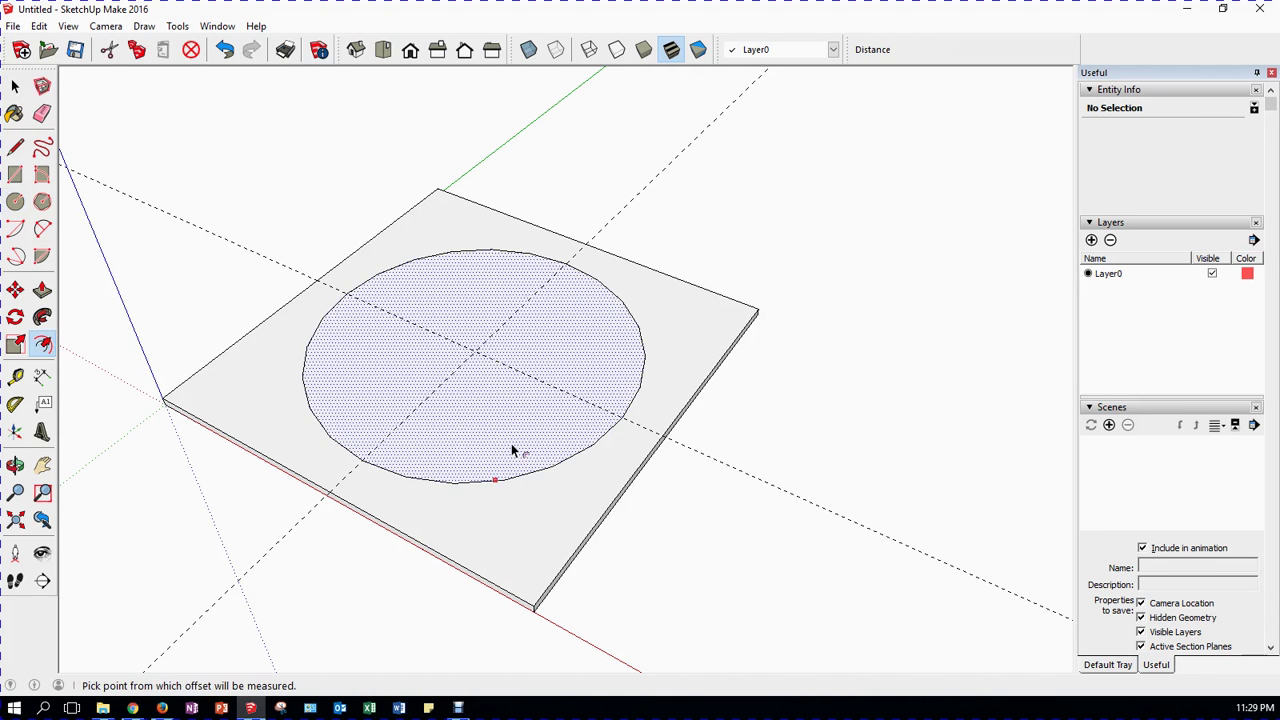
{"action": "left_click", "coordinate": [565, 461]}
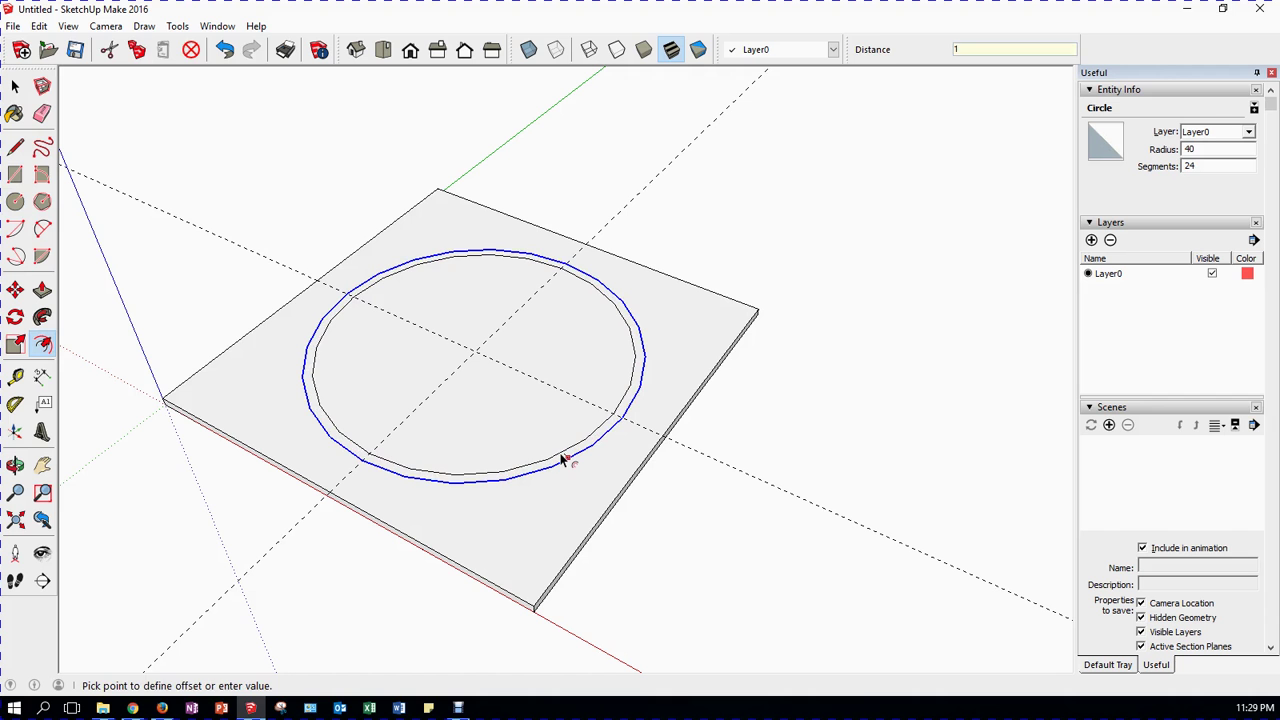
{"action": "key", "text": "Escape"}
{"action": "key", "text": "Escape"}
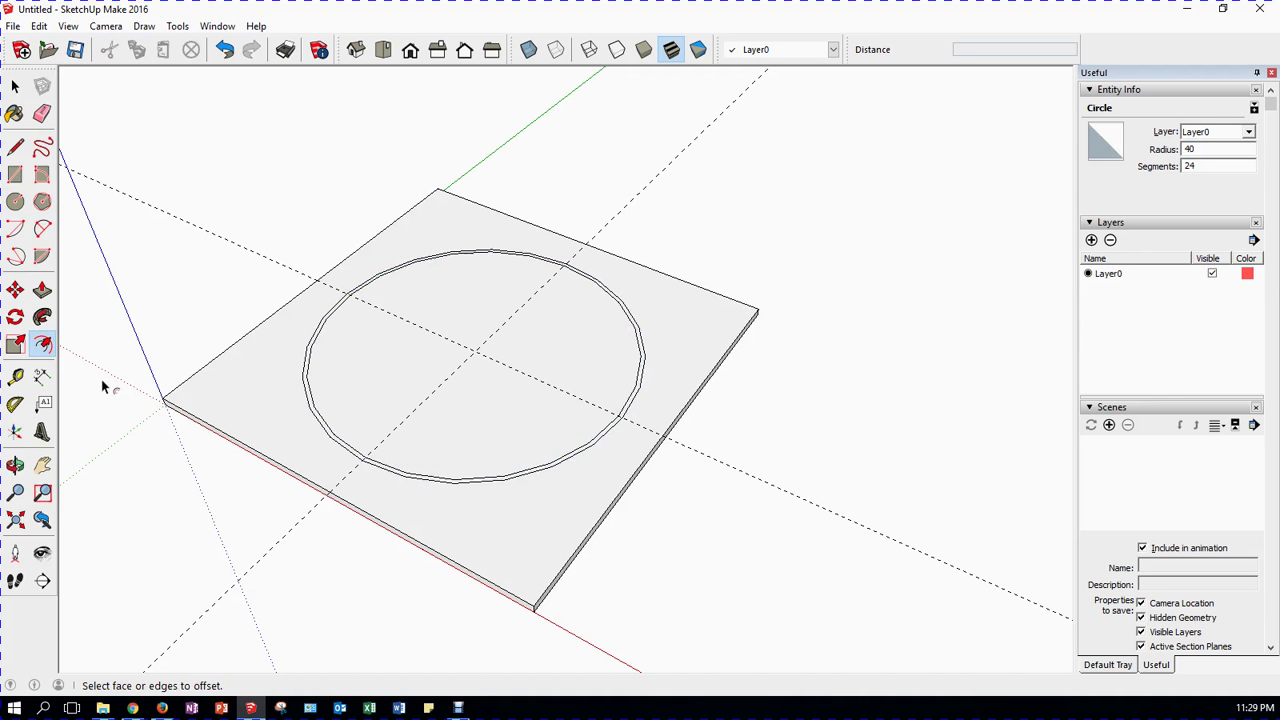
{"action": "left_click", "coordinate": [43, 345]}
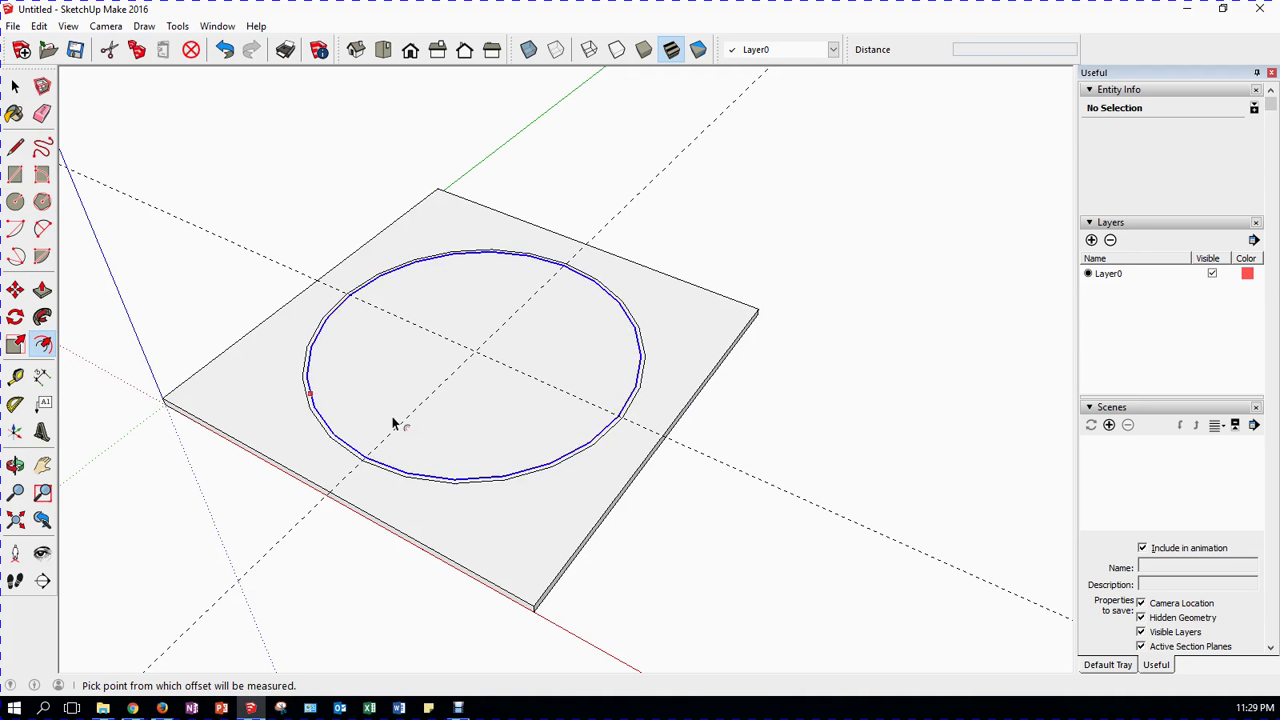
{"action": "left_click", "coordinate": [543, 470]}
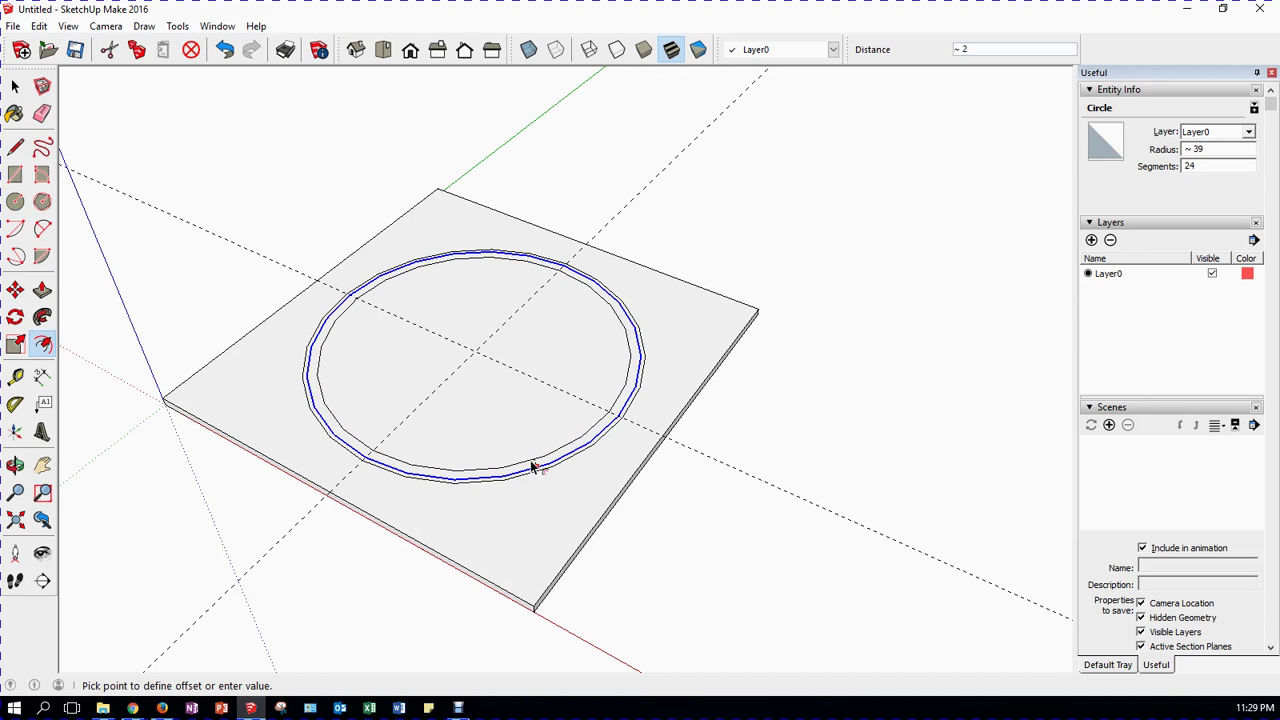
{"action": "type", "text": "1"}
{"action": "key", "text": "Return"}
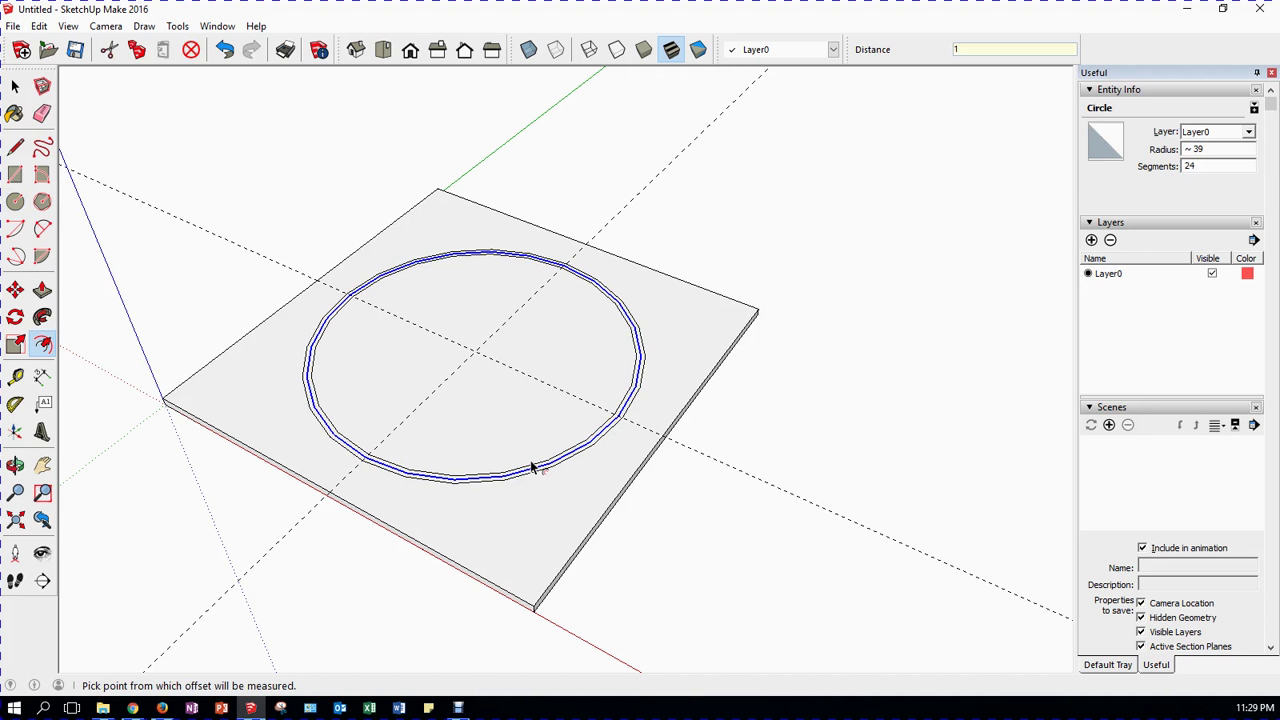
{"action": "key", "text": "Escape"}
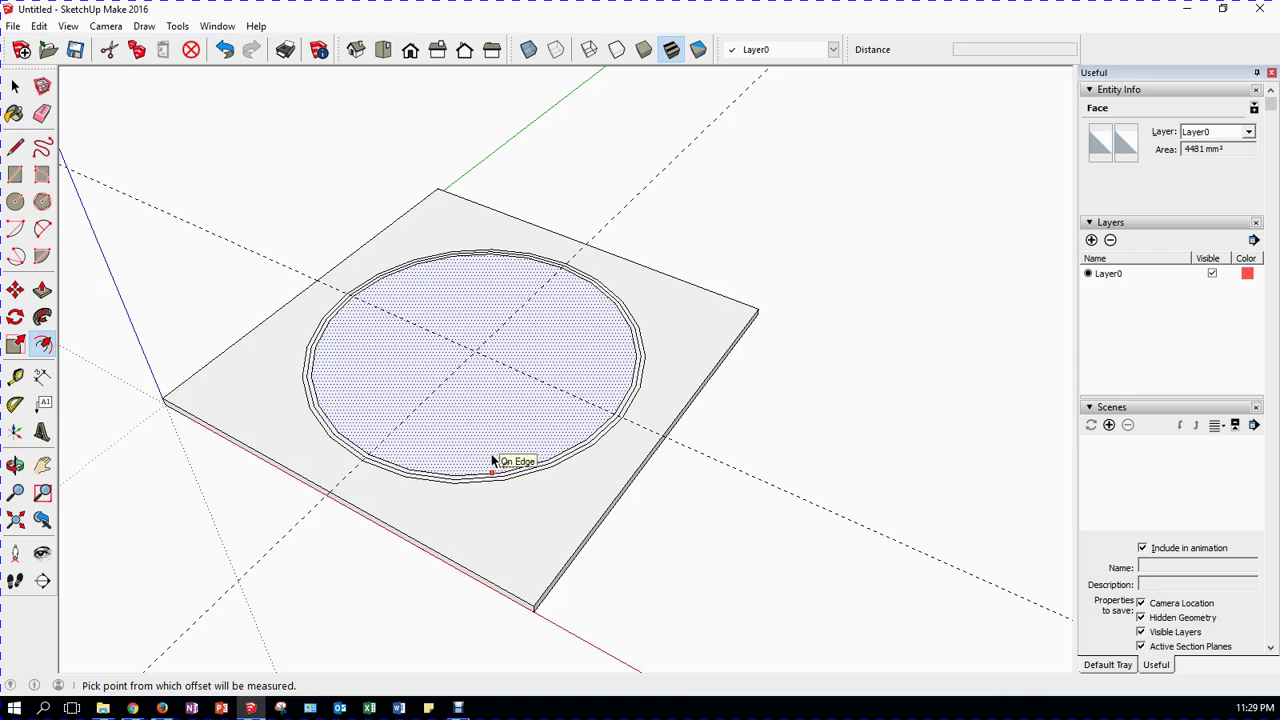
- Offset the new inner circle inward by 1 again for a third concentric ring
{"action": "left_click", "coordinate": [15, 201]}
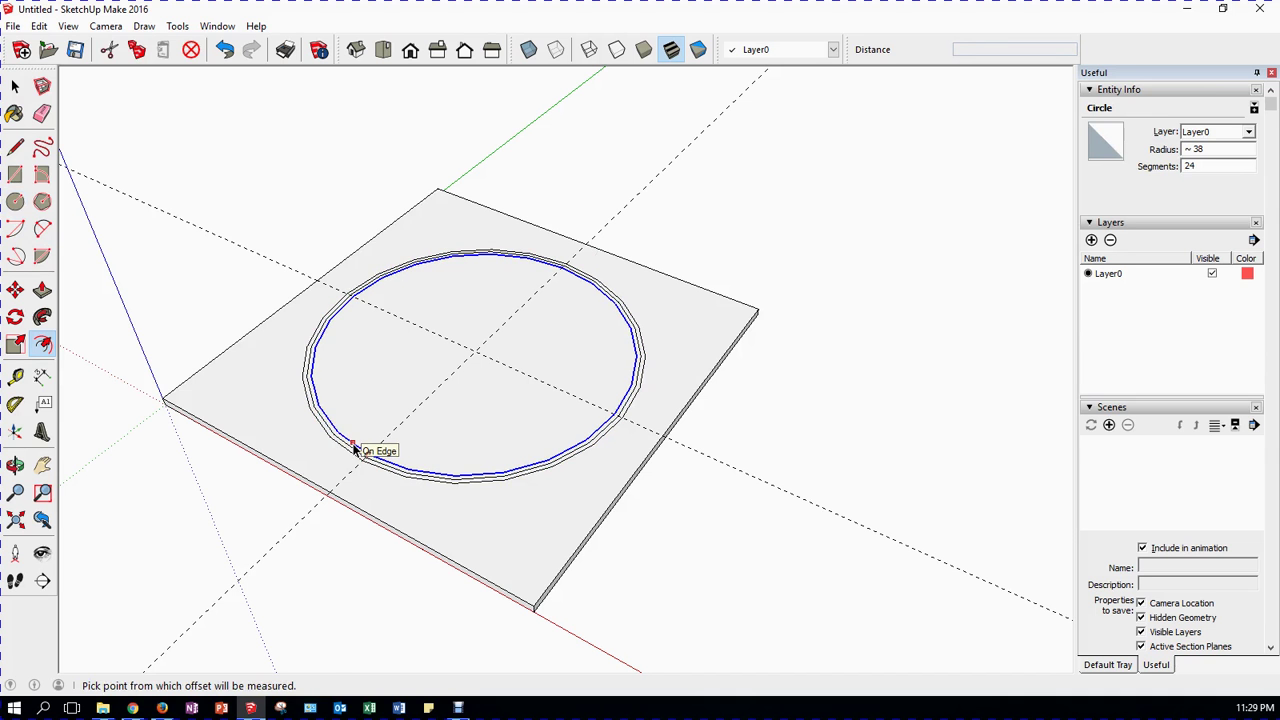
{"action": "key", "text": "space"}
{"action": "key", "text": "f"}
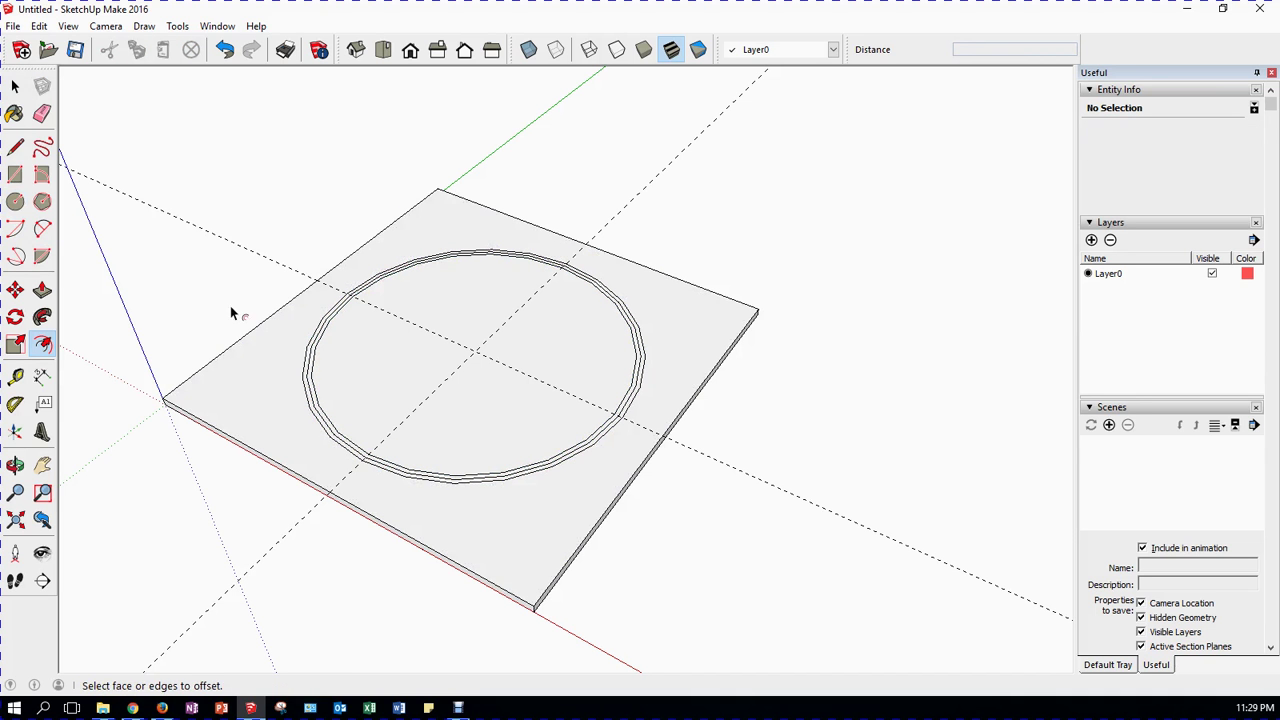
{"action": "left_click", "coordinate": [335, 398]}
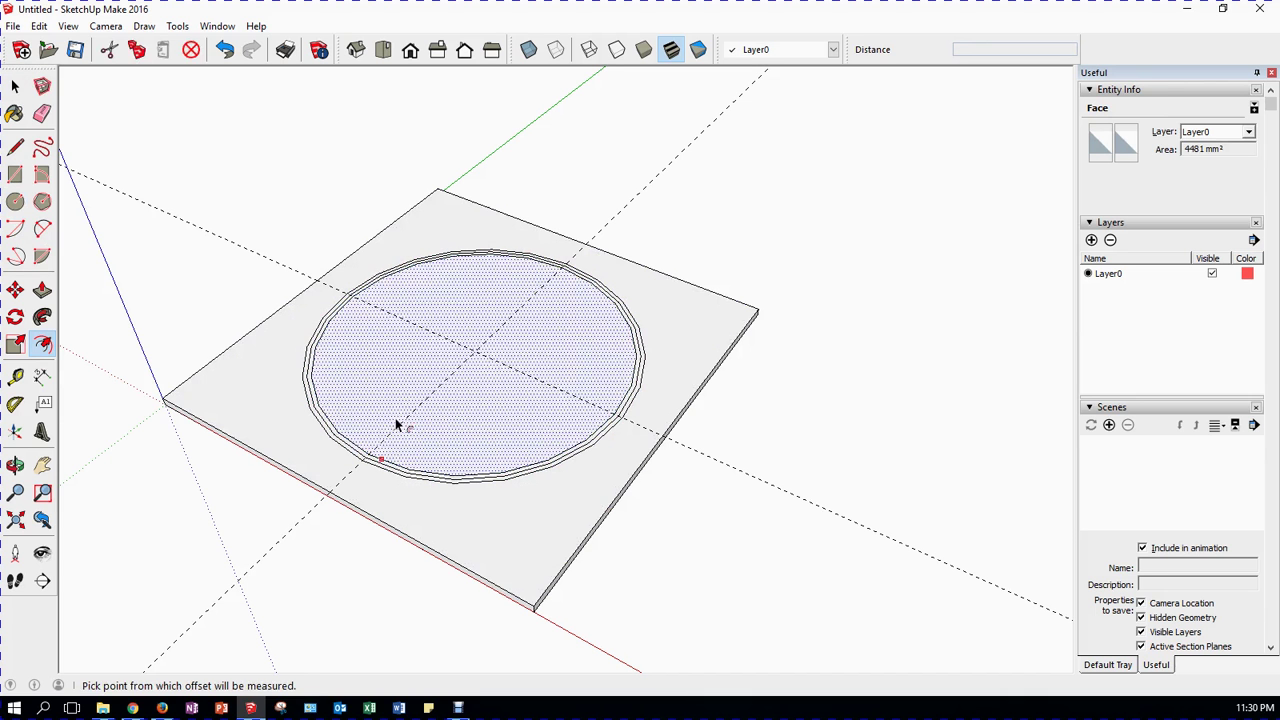
{"action": "key", "text": "Escape"}
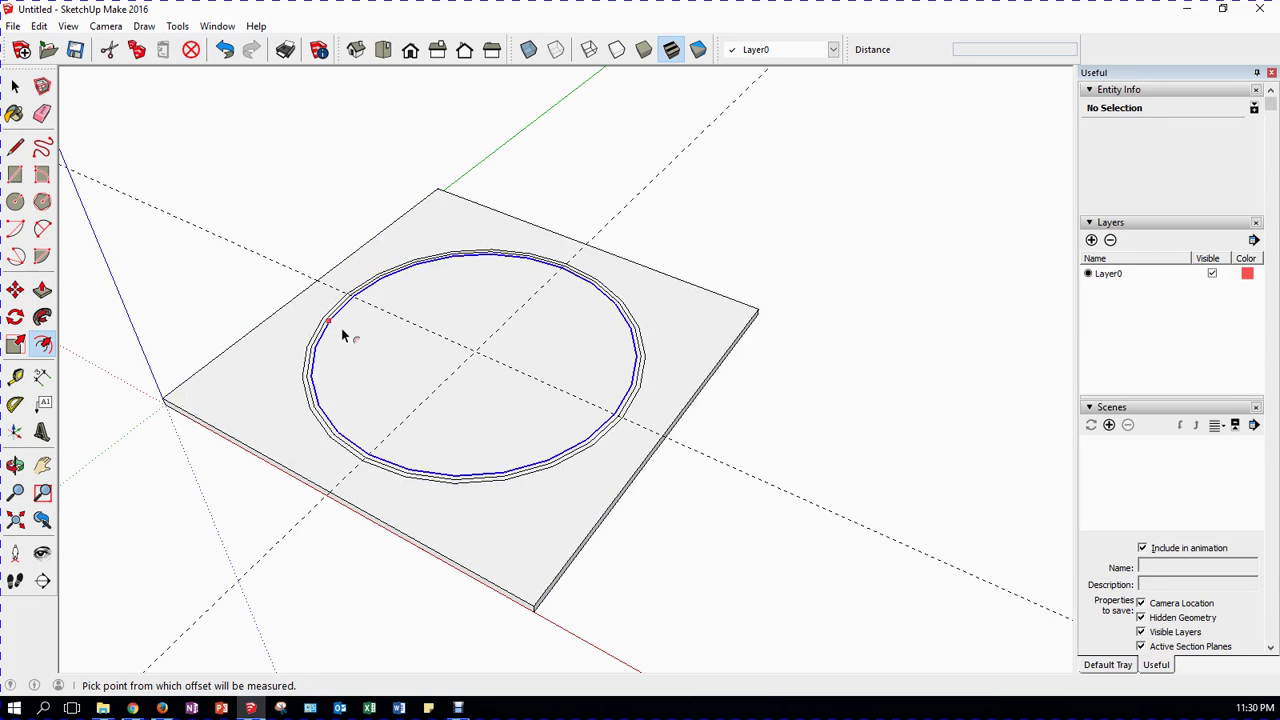
{"action": "left_click", "coordinate": [345, 338]}
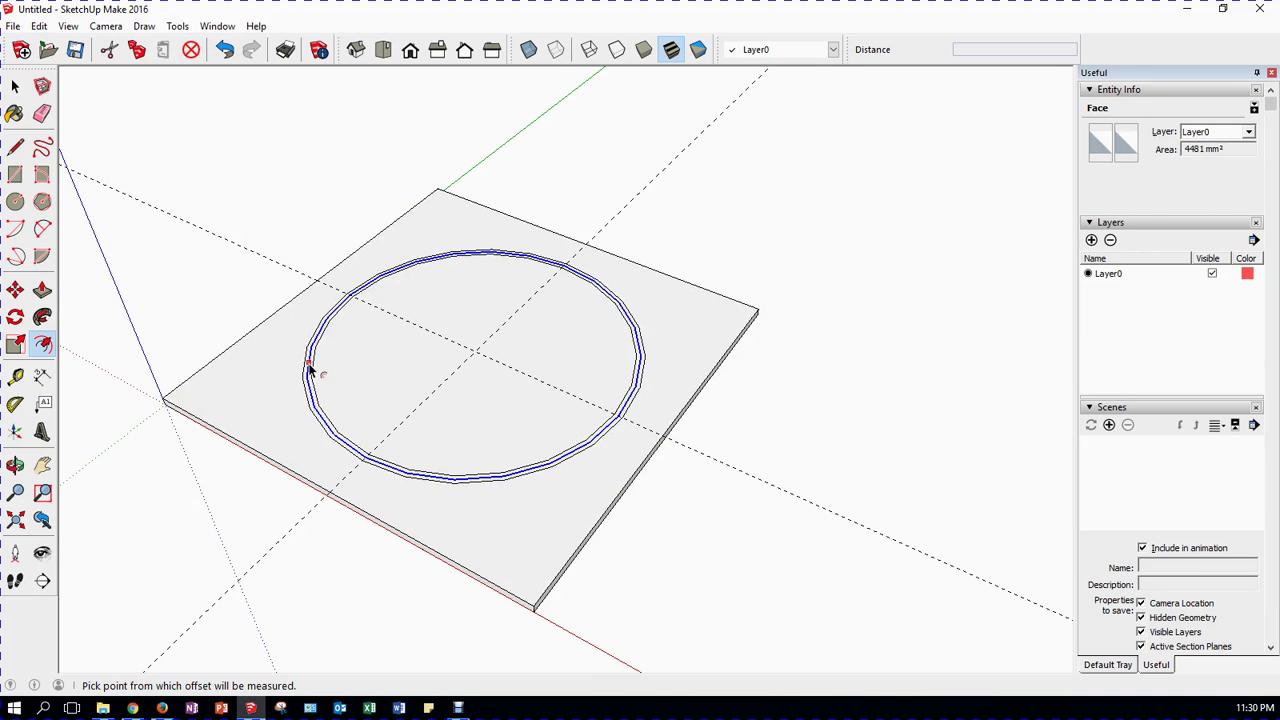
{"action": "scroll", "coordinate": [310, 370], "scroll_direction": "up", "scroll_amount": 4}
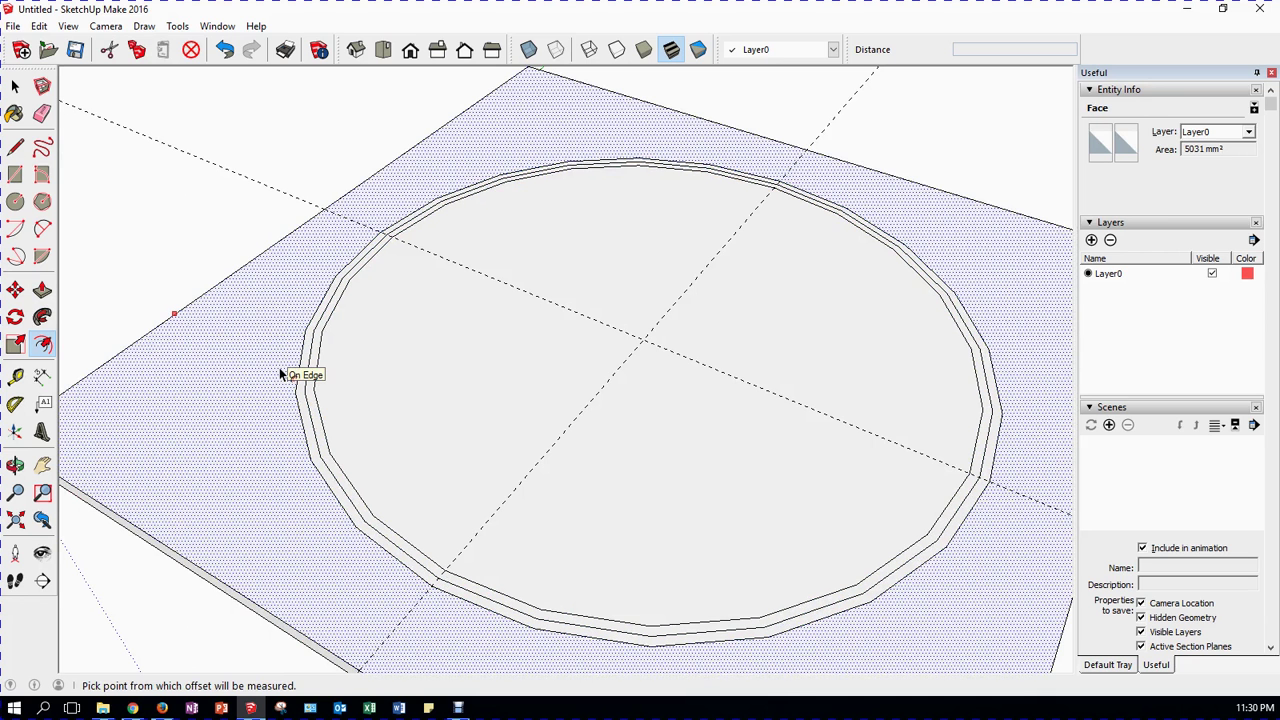
{"action": "left_click", "coordinate": [15, 87]}
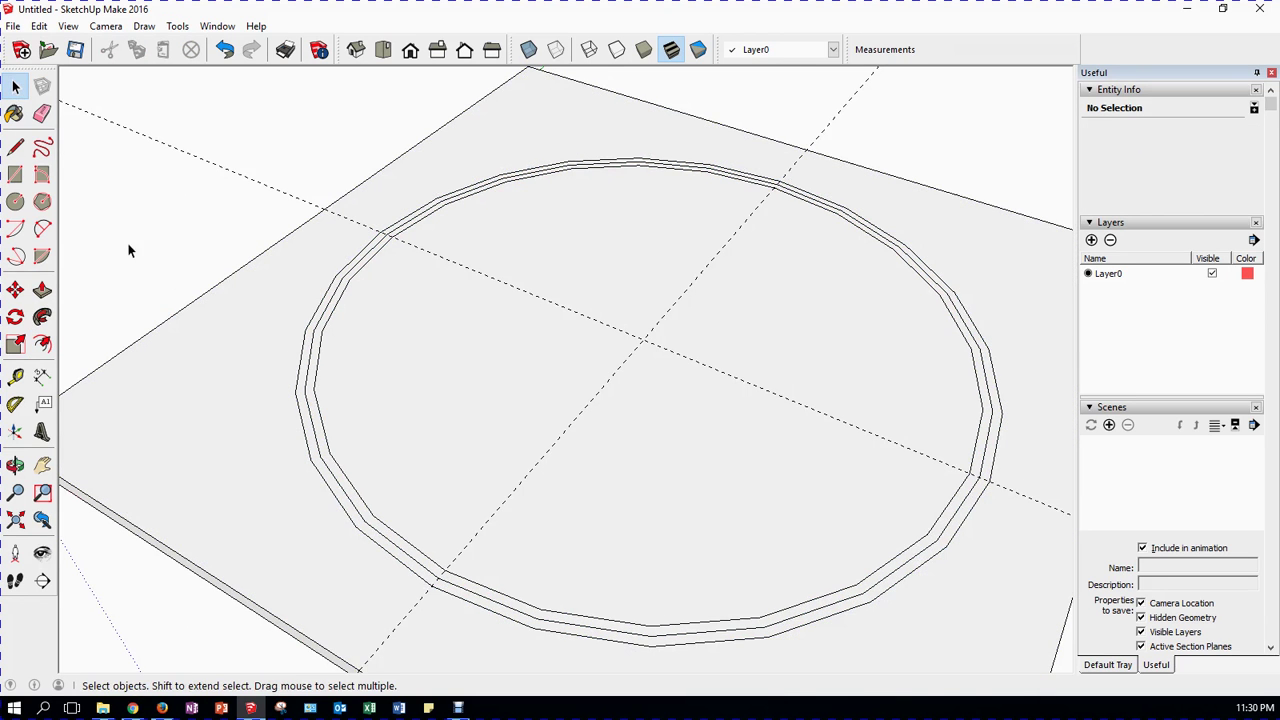
- Push the slab area outside the circle down 2 to delete it, then orbit to inspect the disc
{"action": "scroll", "coordinate": [128, 250], "scroll_direction": "down", "scroll_amount": 2}
{"action": "scroll", "coordinate": [189, 360], "scroll_direction": "down", "scroll_amount": 1}
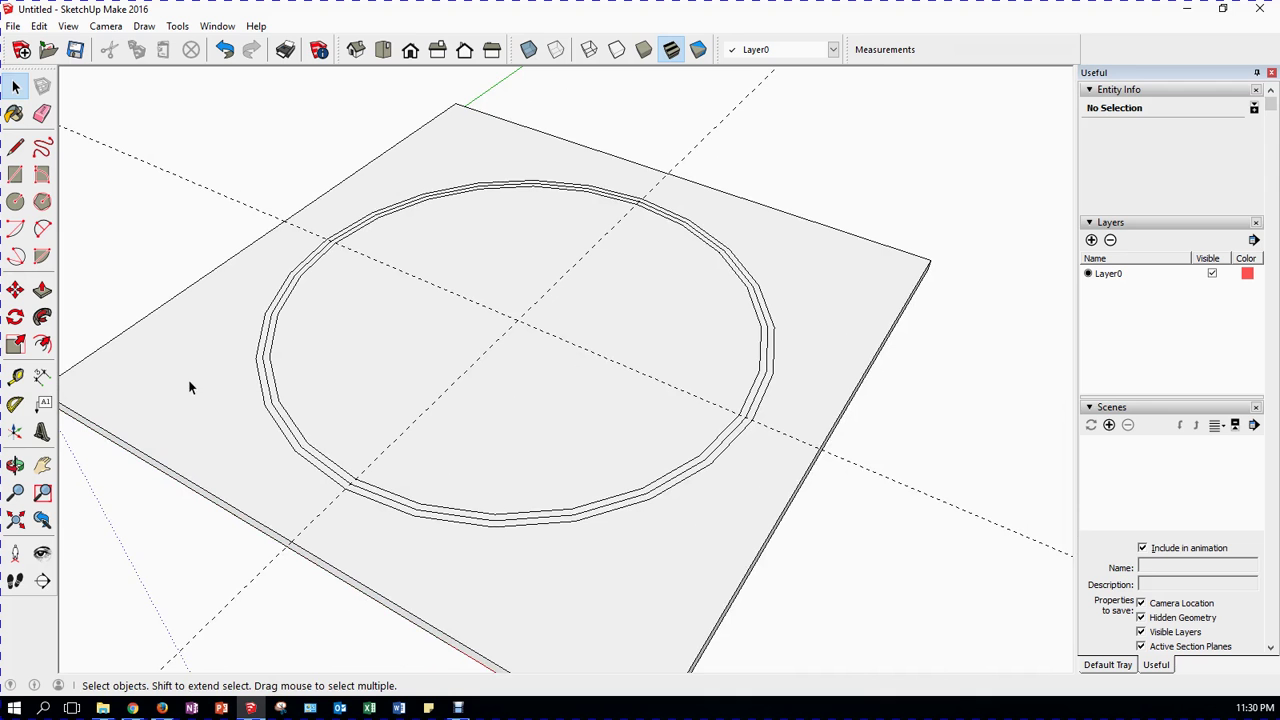
{"action": "left_click", "coordinate": [42, 290]}
{"action": "left_click_drag", "start_coordinate": [135, 453], "coordinate": [134, 457]}
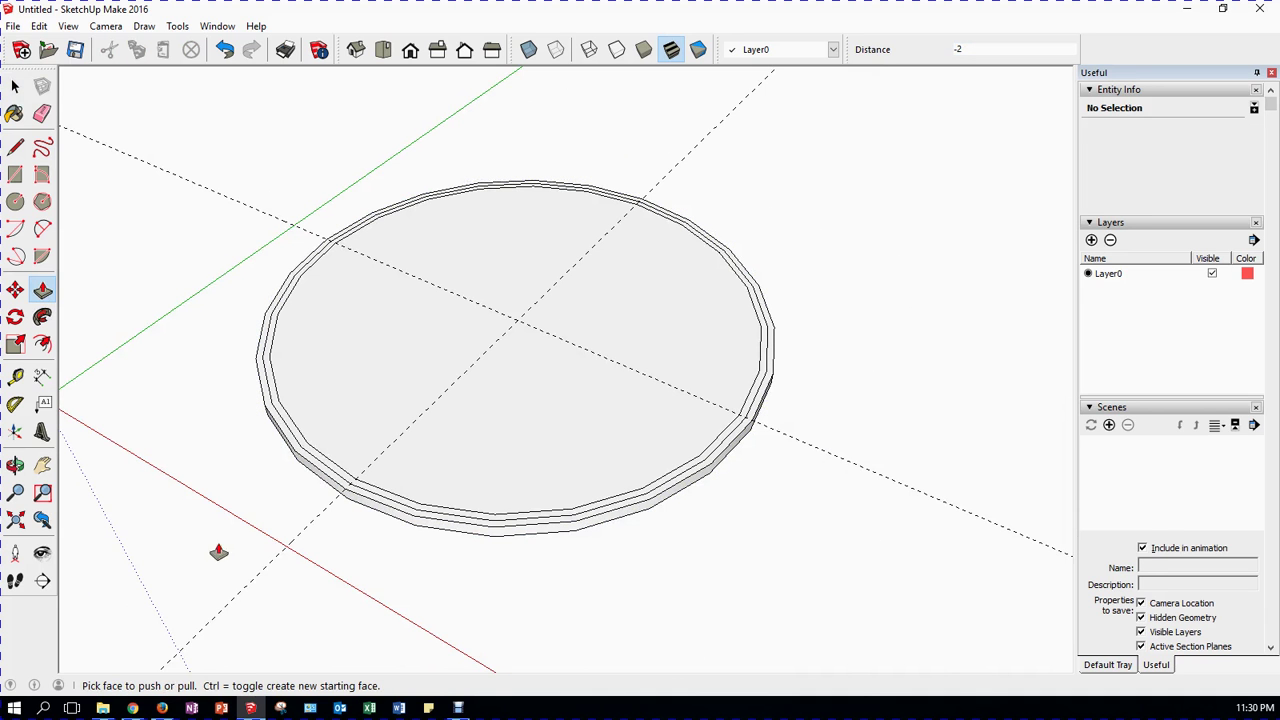
{"action": "left_click", "coordinate": [15, 87]}
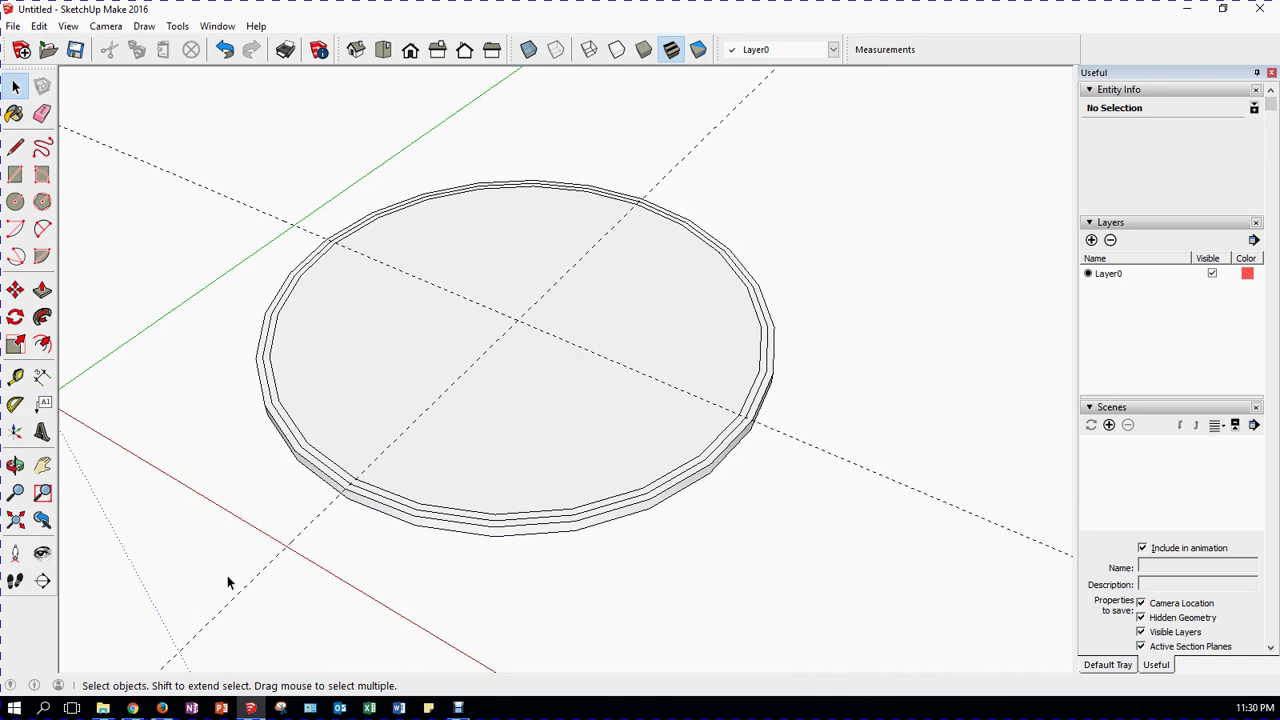
{"action": "middle_click_drag", "start_coordinate": [228, 582], "coordinate": [290, 177]}
{"action": "middle_click_drag", "start_coordinate": [382, 400], "coordinate": [383, 300]}
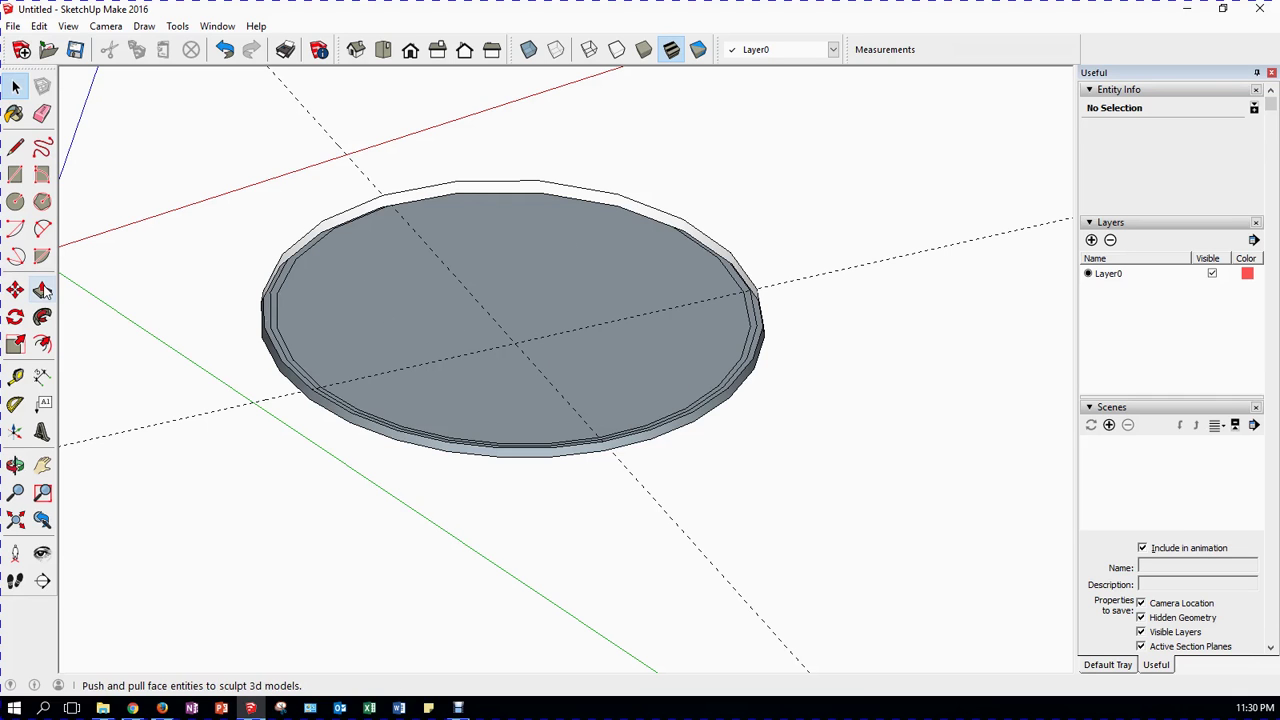
{"action": "left_click", "coordinate": [17, 148]}
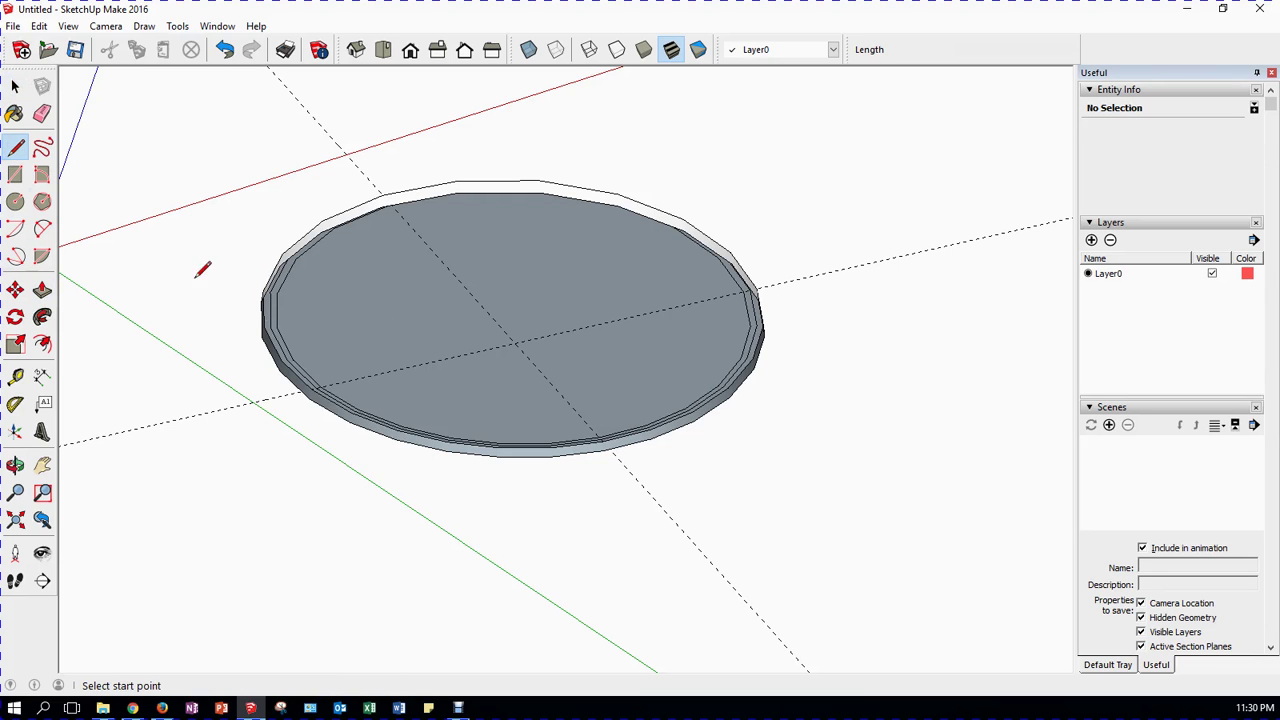
{"action": "left_click", "coordinate": [281, 266]}
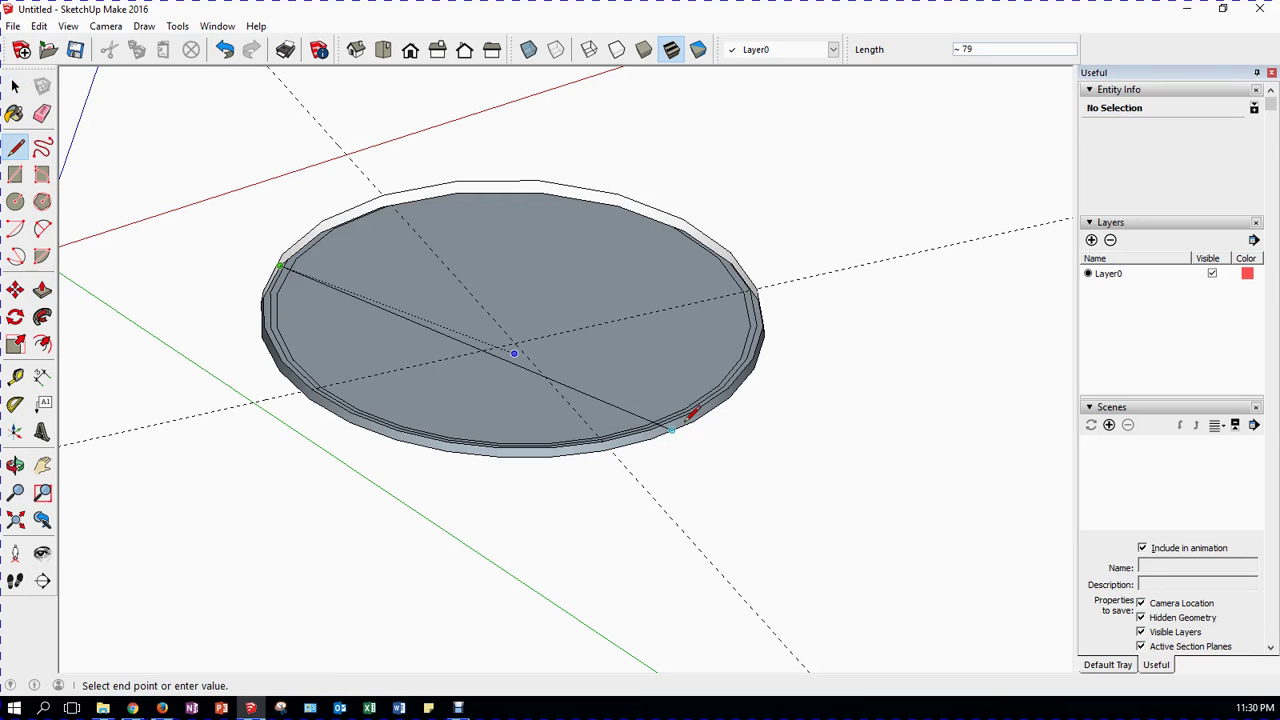
{"action": "left_click", "coordinate": [698, 420]}
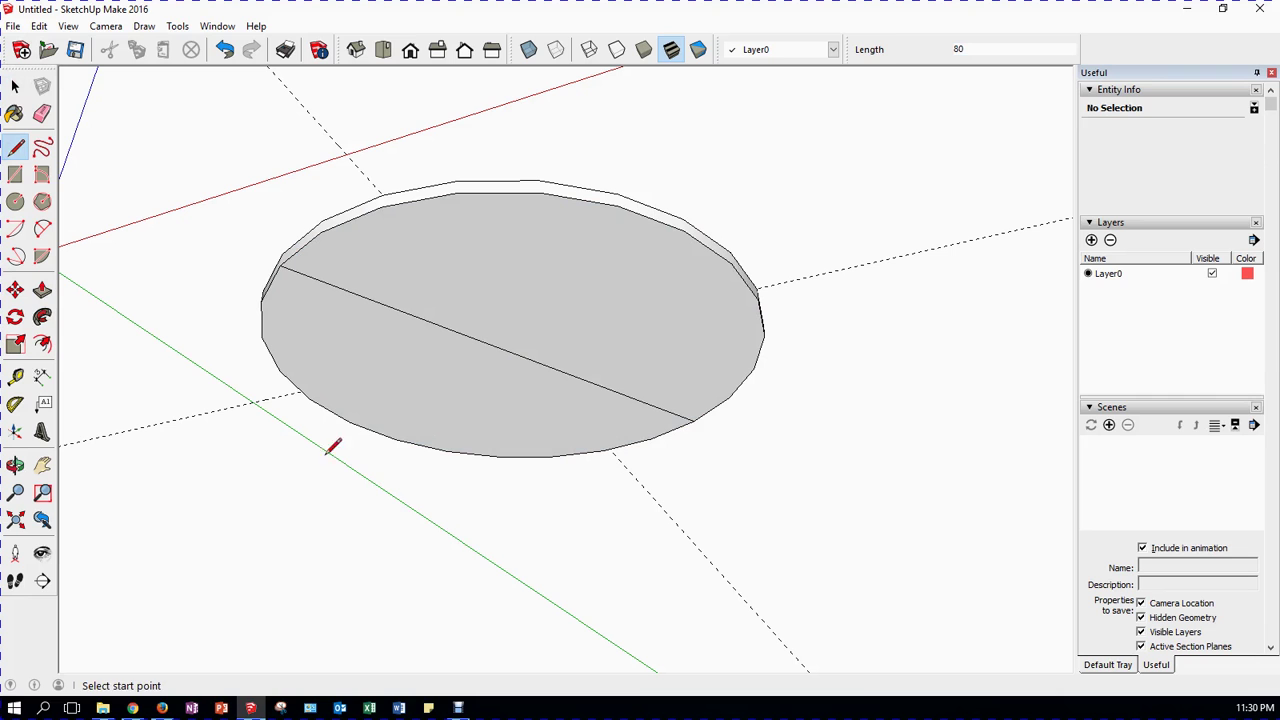
{"action": "left_click", "coordinate": [15, 87]}
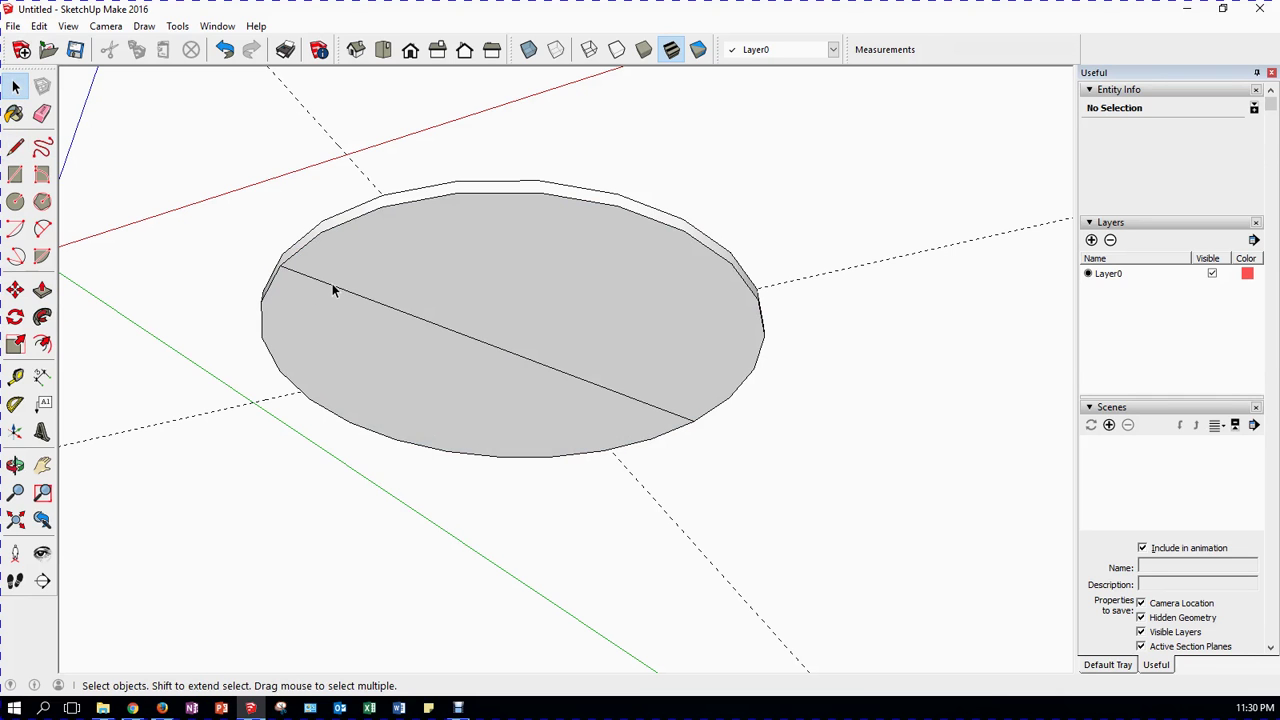
{"action": "left_click", "coordinate": [333, 286]}
{"action": "key", "text": "Delete"}
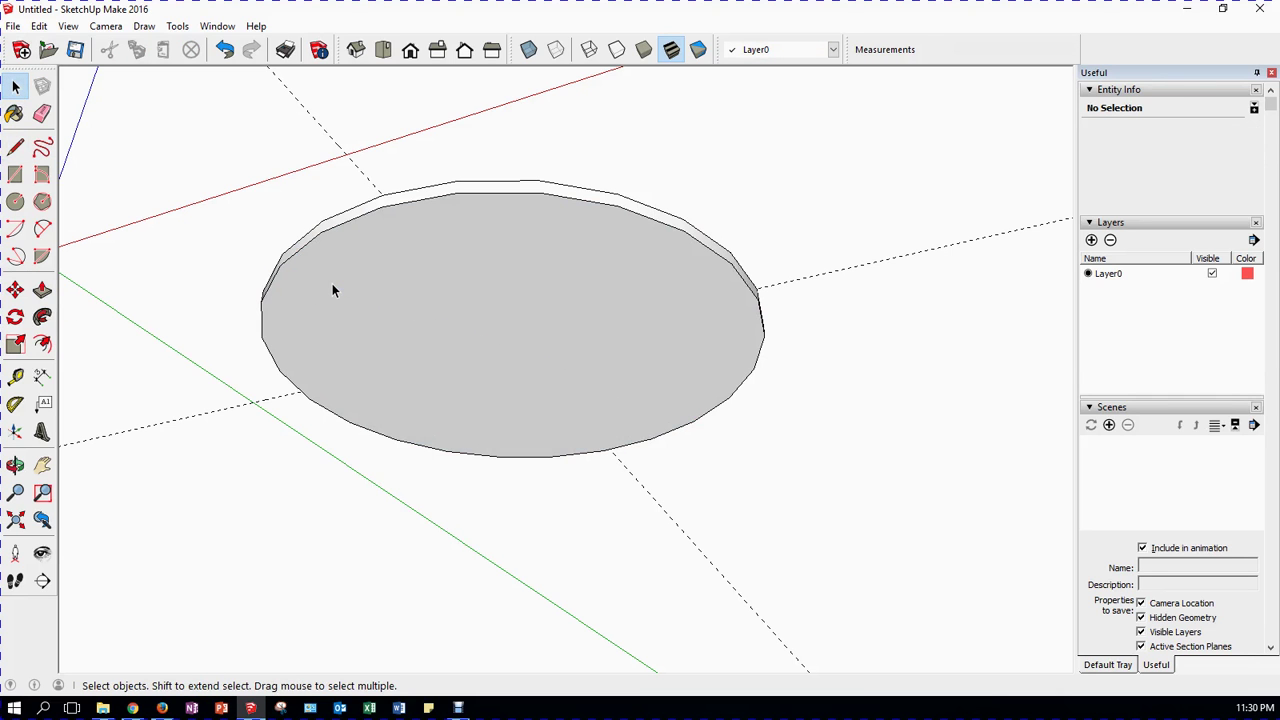
{"action": "middle_click_drag", "start_coordinate": [769, 138], "coordinate": [666, 582]}
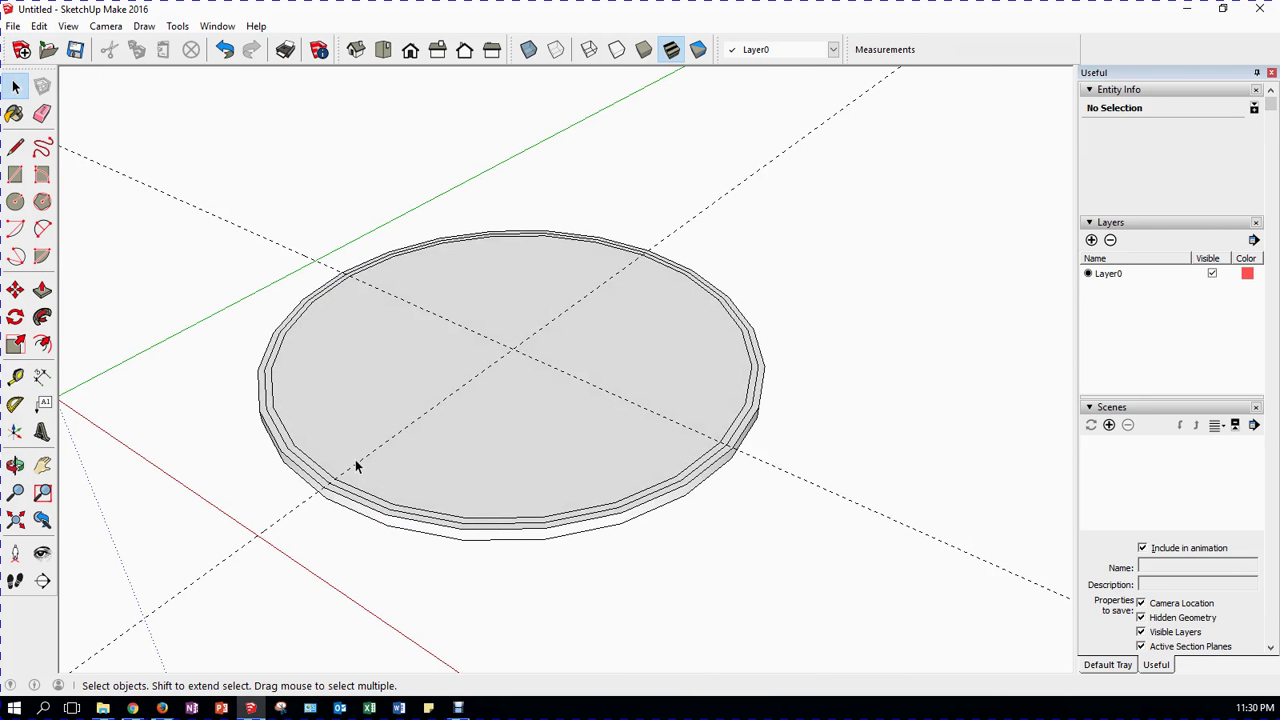
- Read the outer circle radius 40 and inner circle about 38 in Entity Info, then select the inner face
{"action": "left_click", "coordinate": [332, 430]}
{"action": "left_click", "coordinate": [299, 456]}
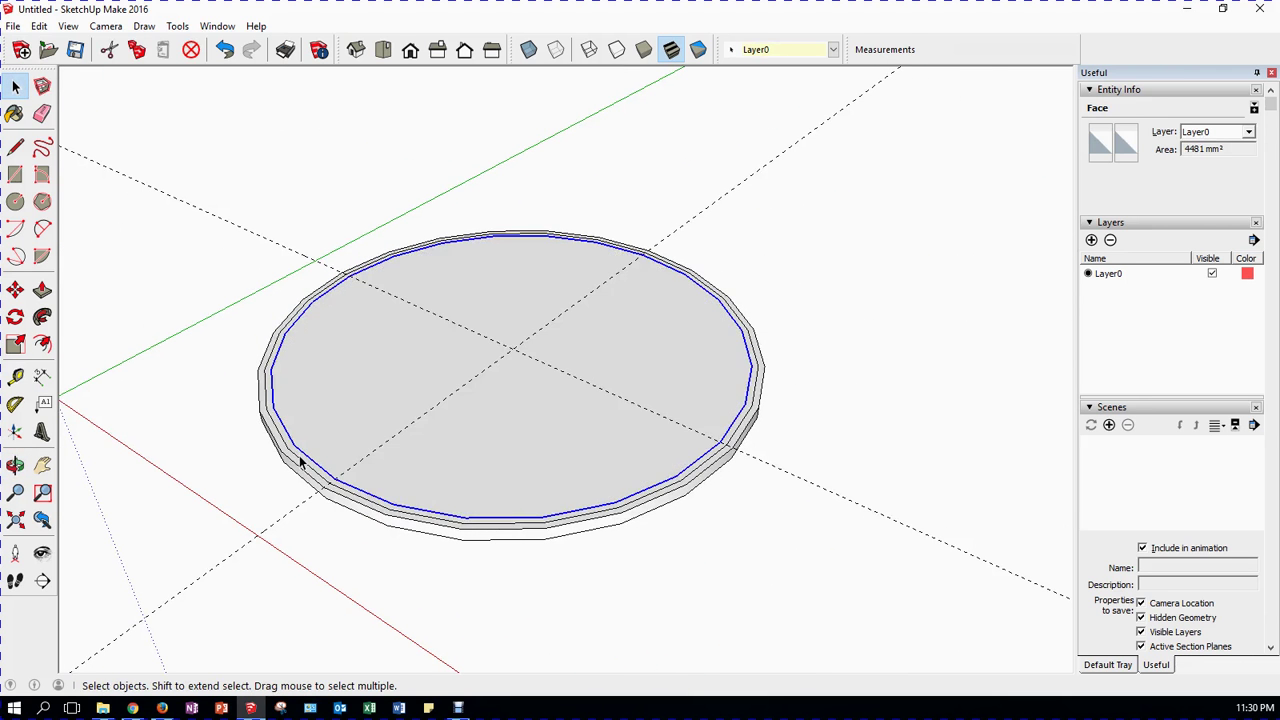
{"action": "scroll", "coordinate": [292, 461], "scroll_direction": "up", "scroll_amount": 5}
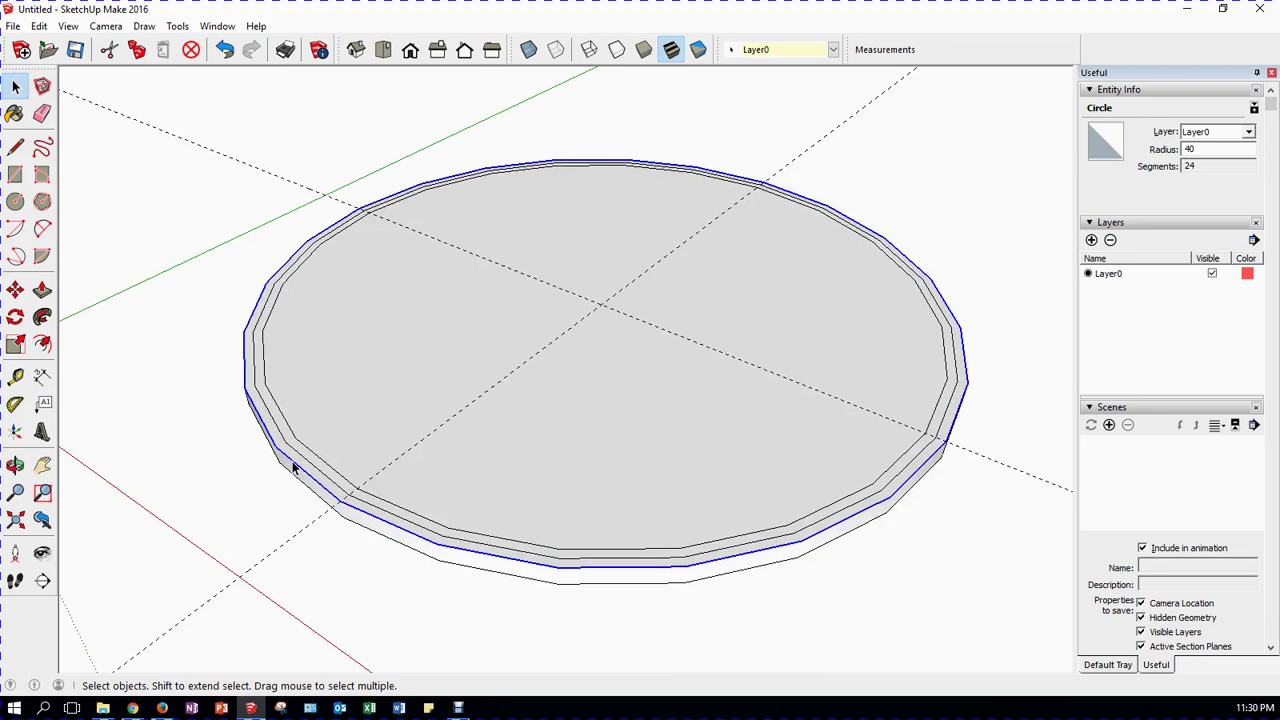
{"action": "left_click", "coordinate": [321, 449]}
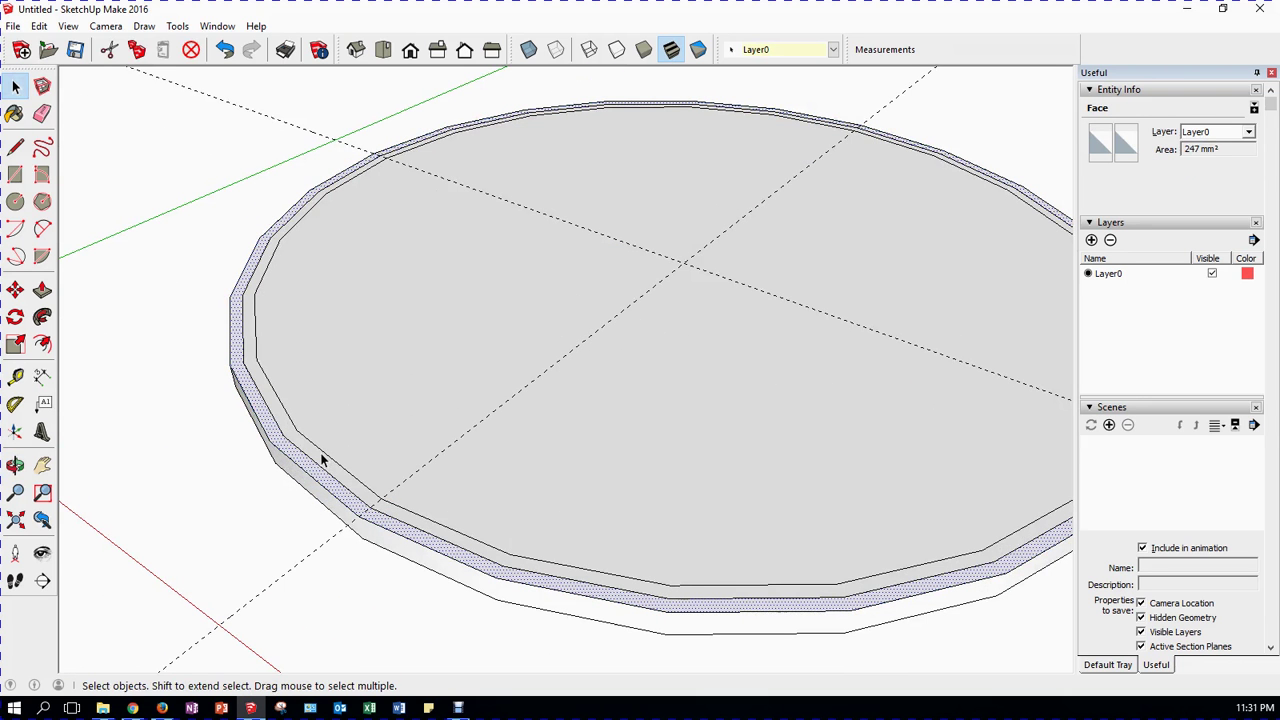
{"action": "left_click", "coordinate": [322, 453]}
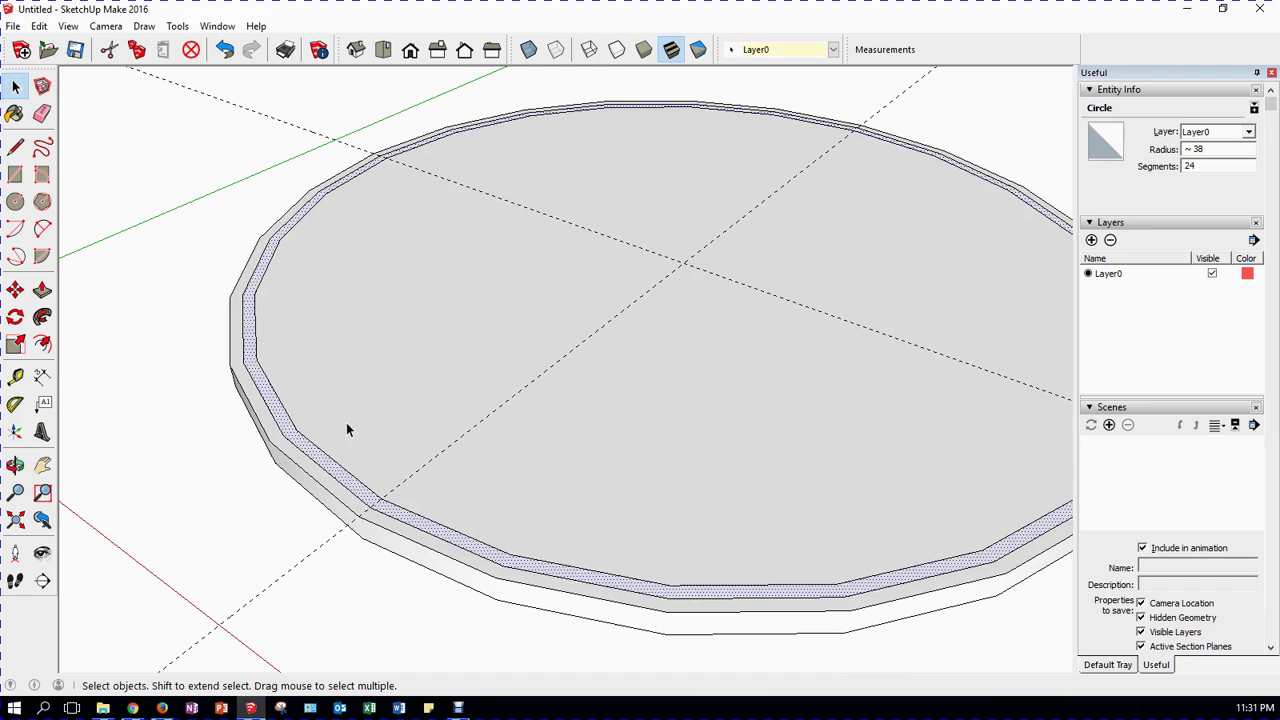
{"action": "left_click", "coordinate": [347, 427]}
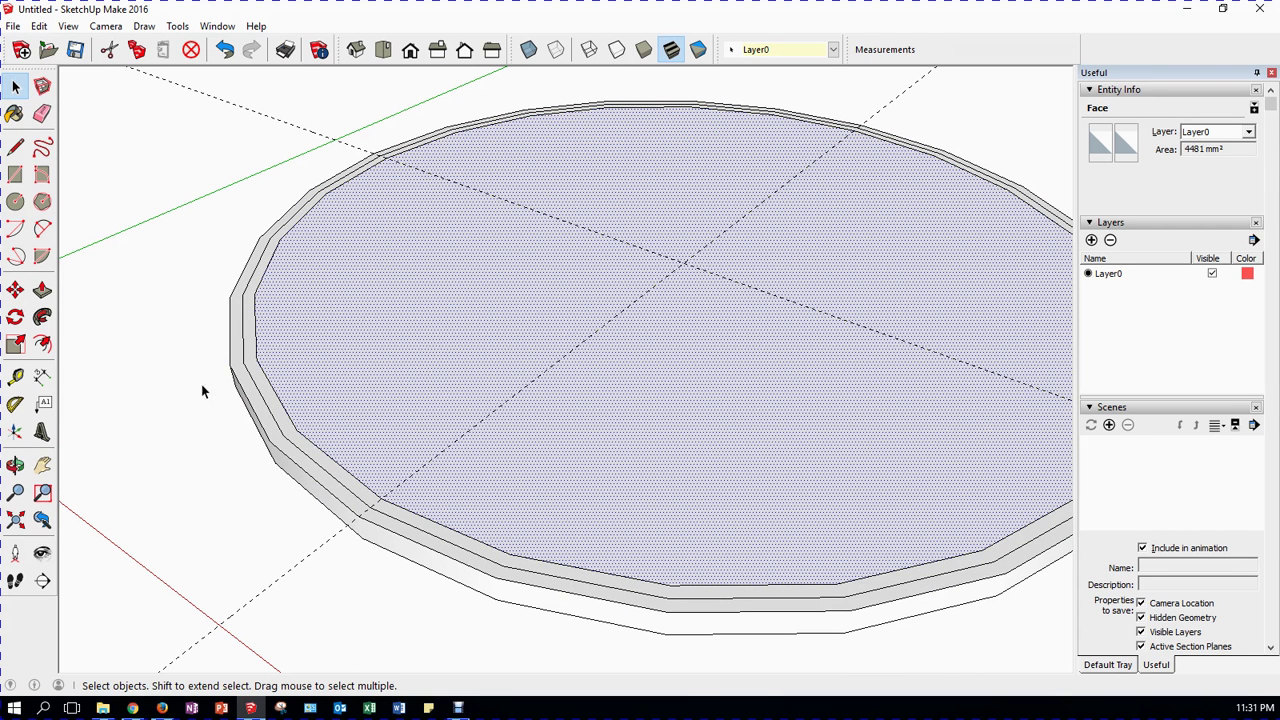
{"action": "scroll", "coordinate": [600, 365], "scroll_direction": "down", "scroll_amount": 2}
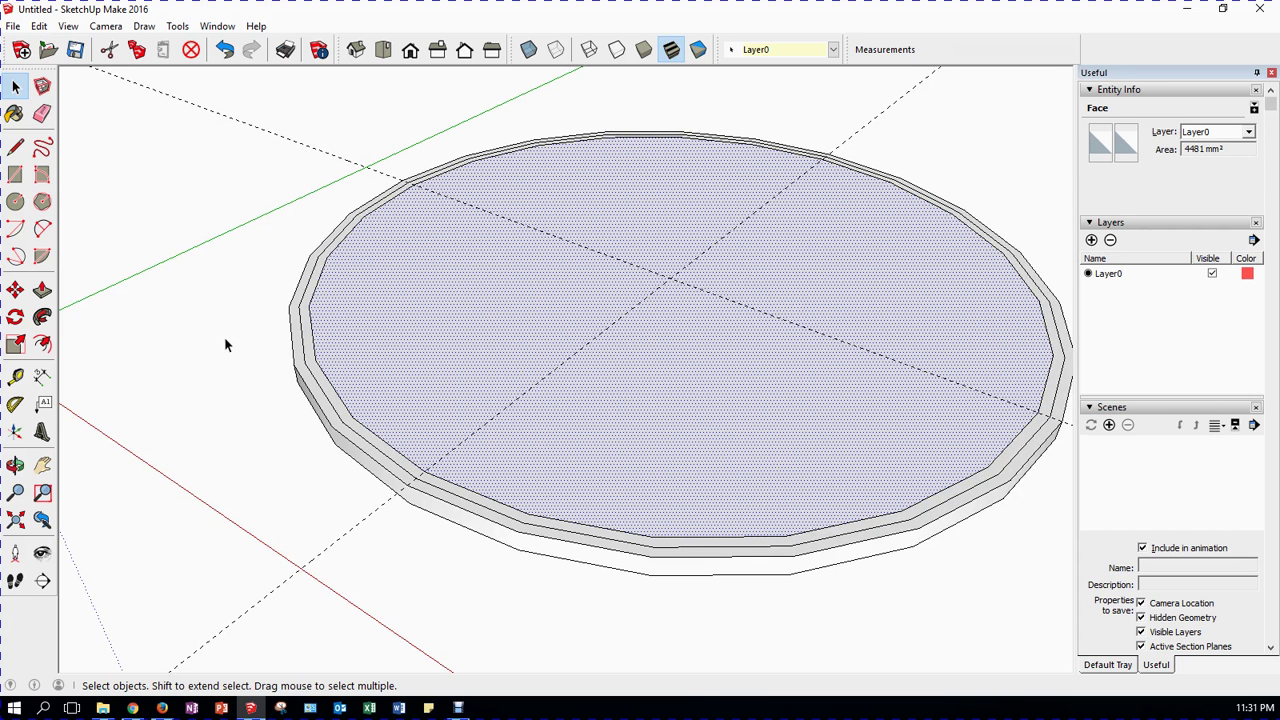
- Push the inner circular face down 2 mm to remove it, leaving an open stepped ring
{"action": "left_click", "coordinate": [42, 290]}
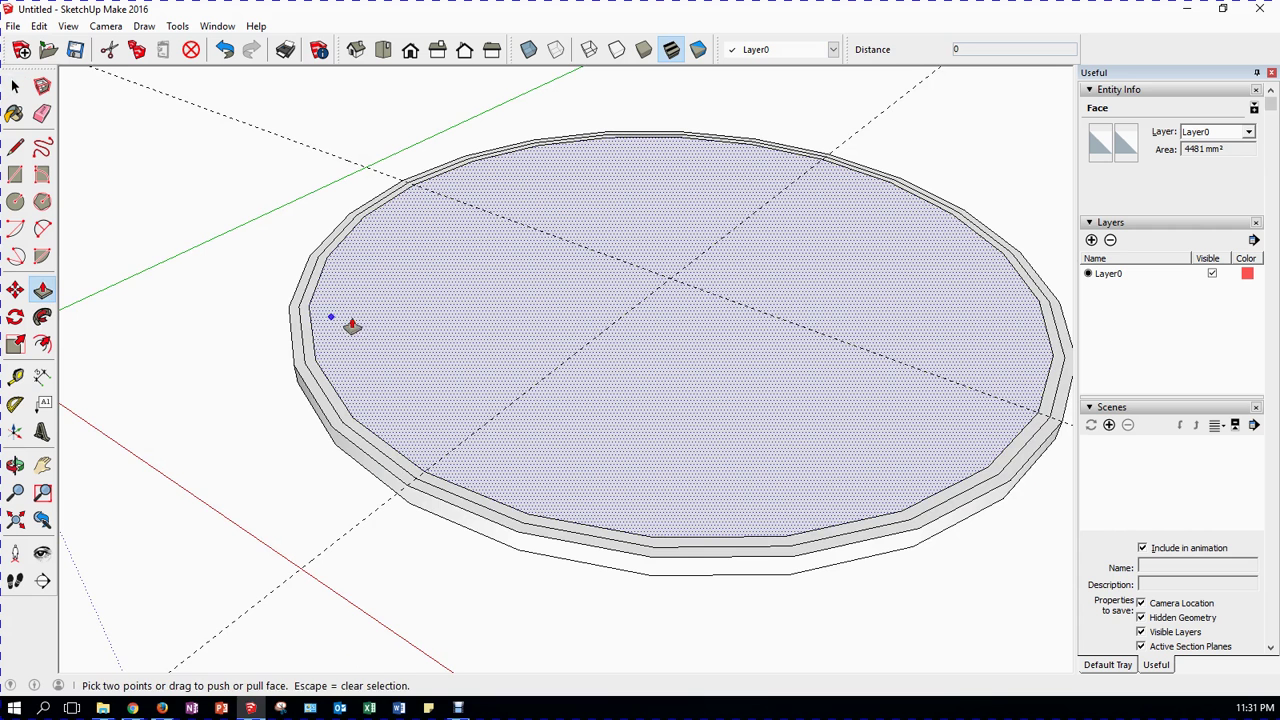
{"action": "left_click", "coordinate": [383, 326]}
{"action": "left_click", "coordinate": [382, 340]}
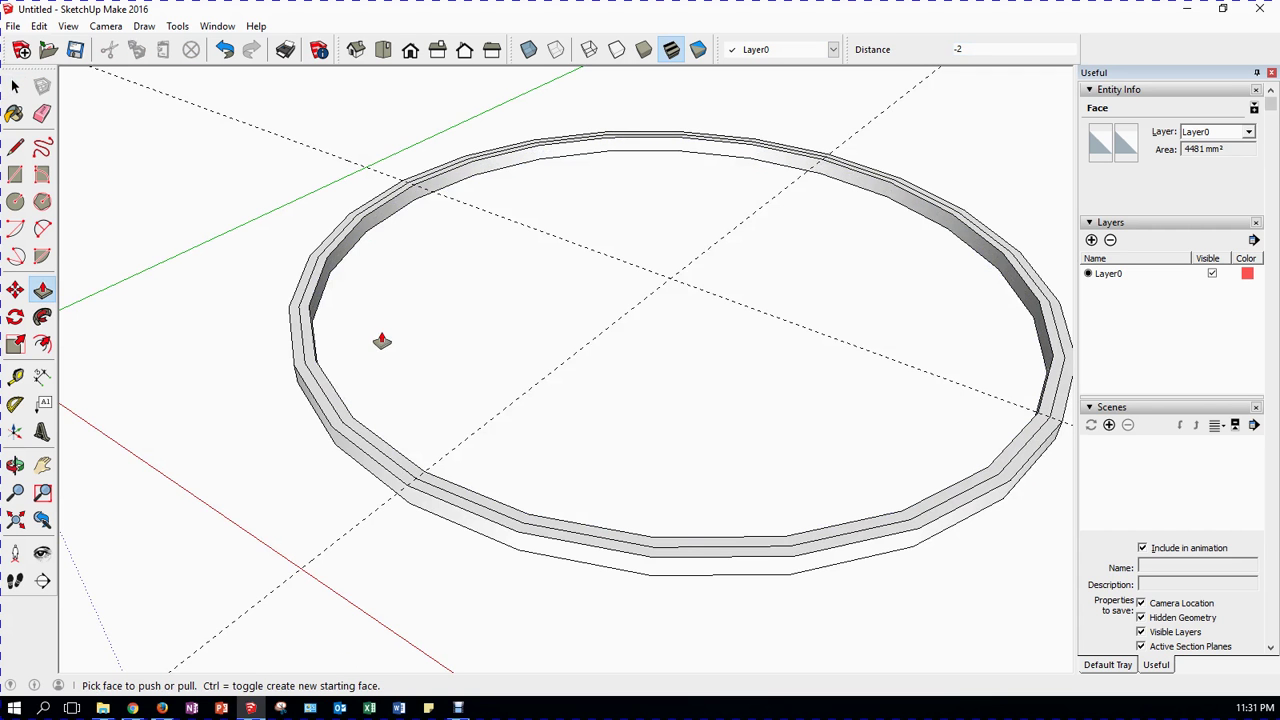
{"action": "middle_click_drag", "start_coordinate": [330, 542], "coordinate": [276, 535]}
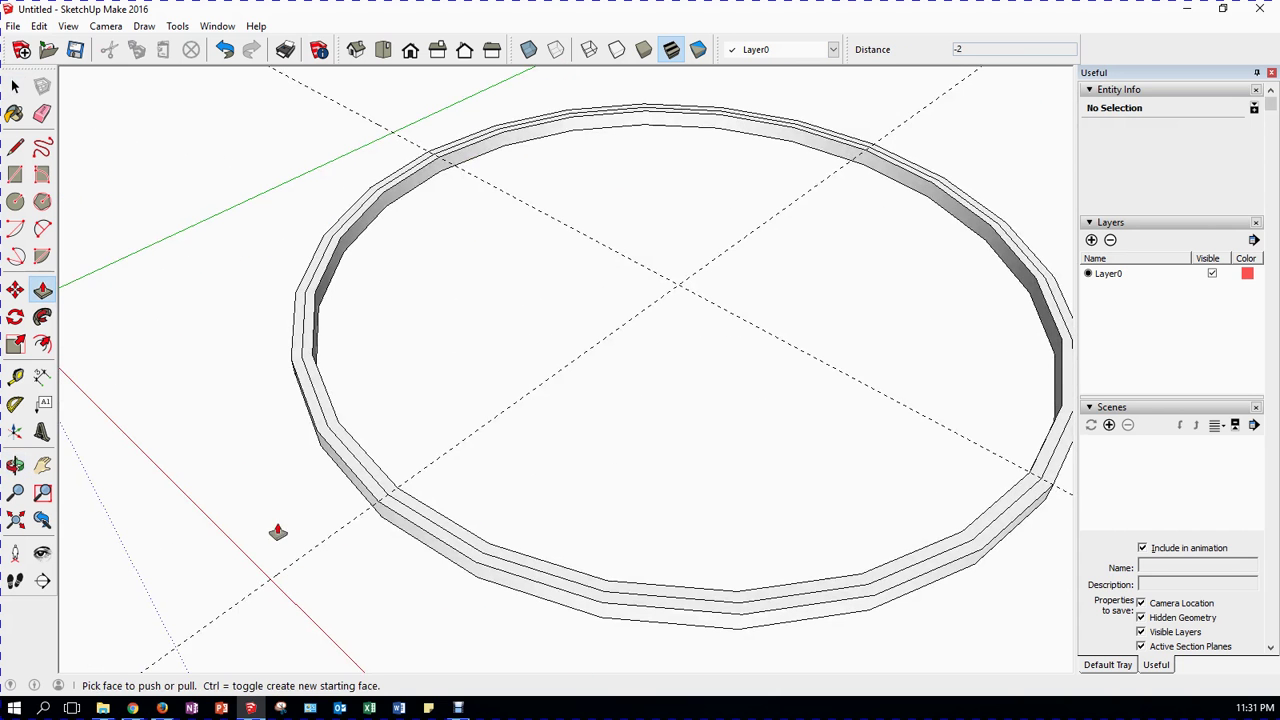
- Pull the ring's thin top band up 10 mm into a tall circular wall
{"action": "left_click", "coordinate": [307, 350]}
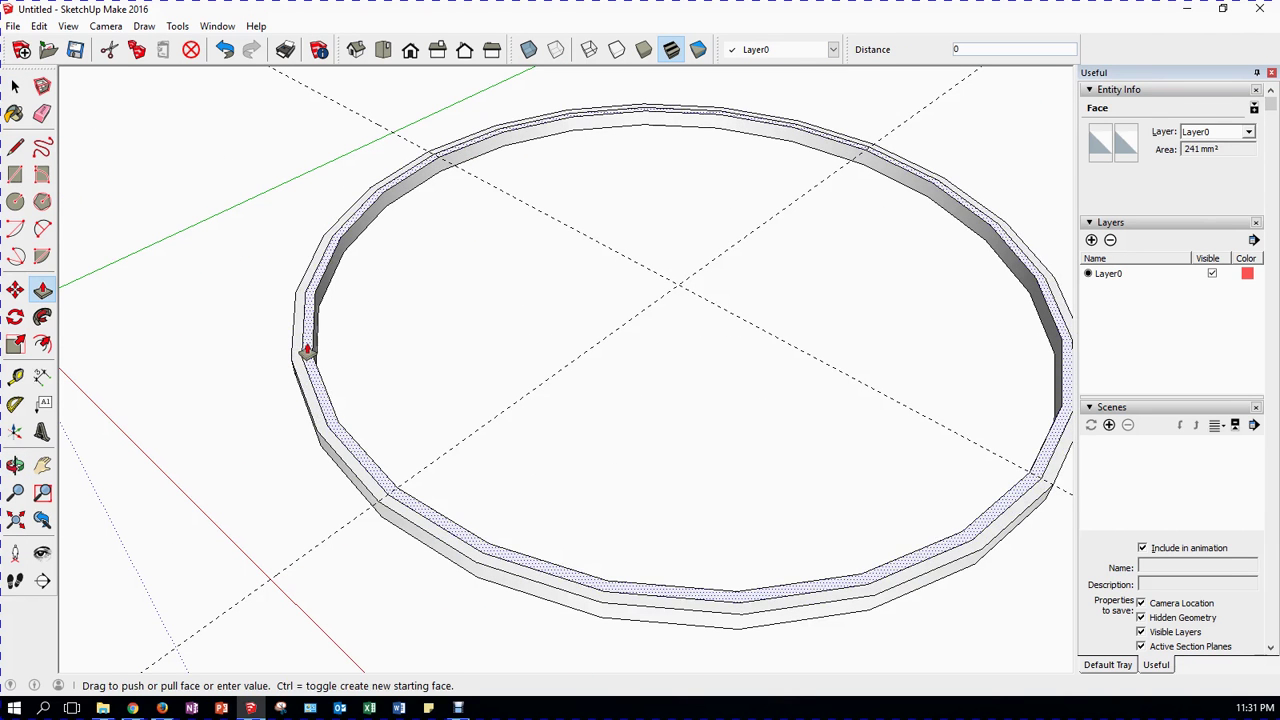
{"action": "left_click", "coordinate": [312, 292]}
{"action": "left_click", "coordinate": [313, 293]}
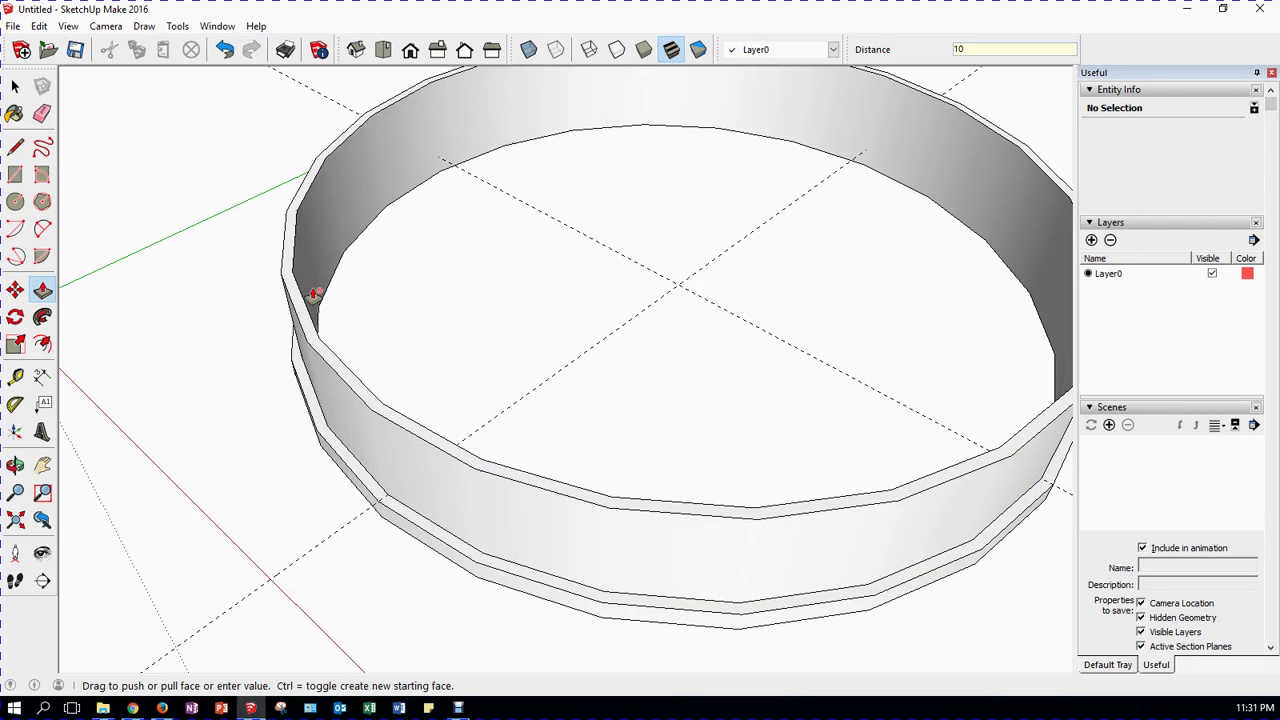
{"action": "left_click", "coordinate": [313, 293]}
{"action": "scroll", "coordinate": [250, 332], "scroll_direction": "down", "scroll_amount": 3}
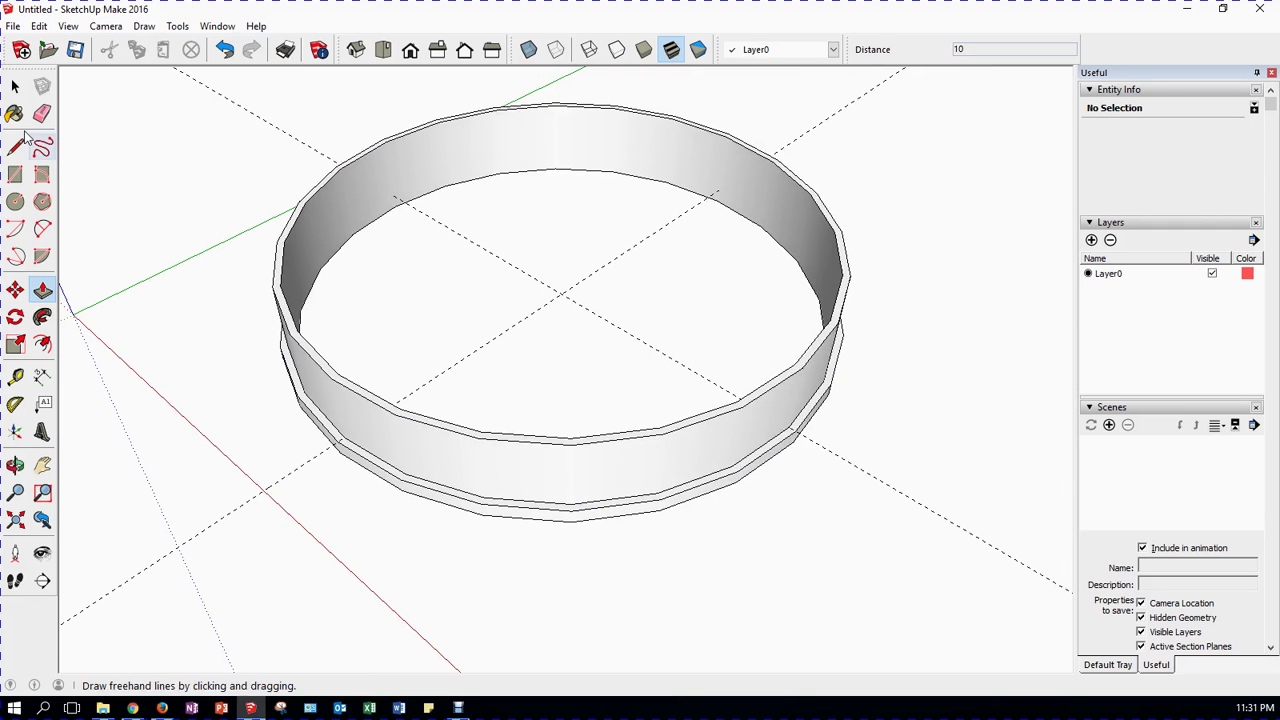
{"action": "left_click", "coordinate": [15, 87]}
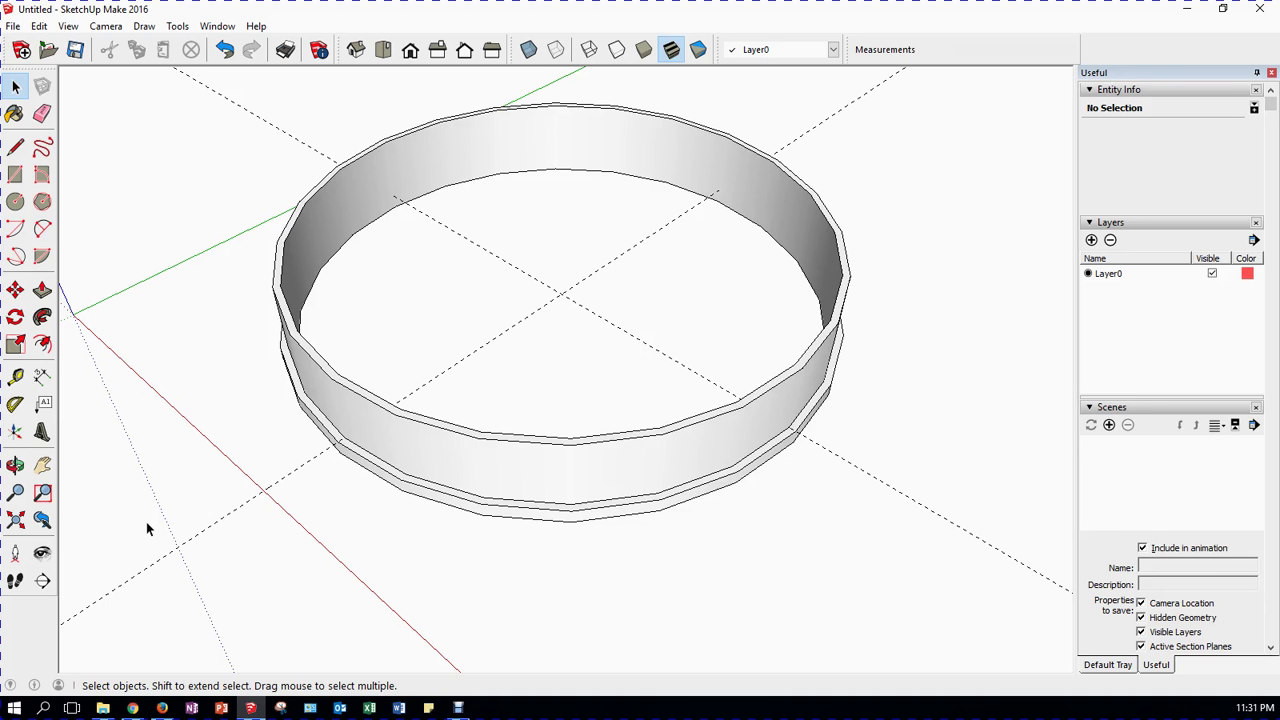
- Undo the 10 mm wall and earlier operations, orbiting to check the disc
{"action": "key", "text": "ctrl+z"}
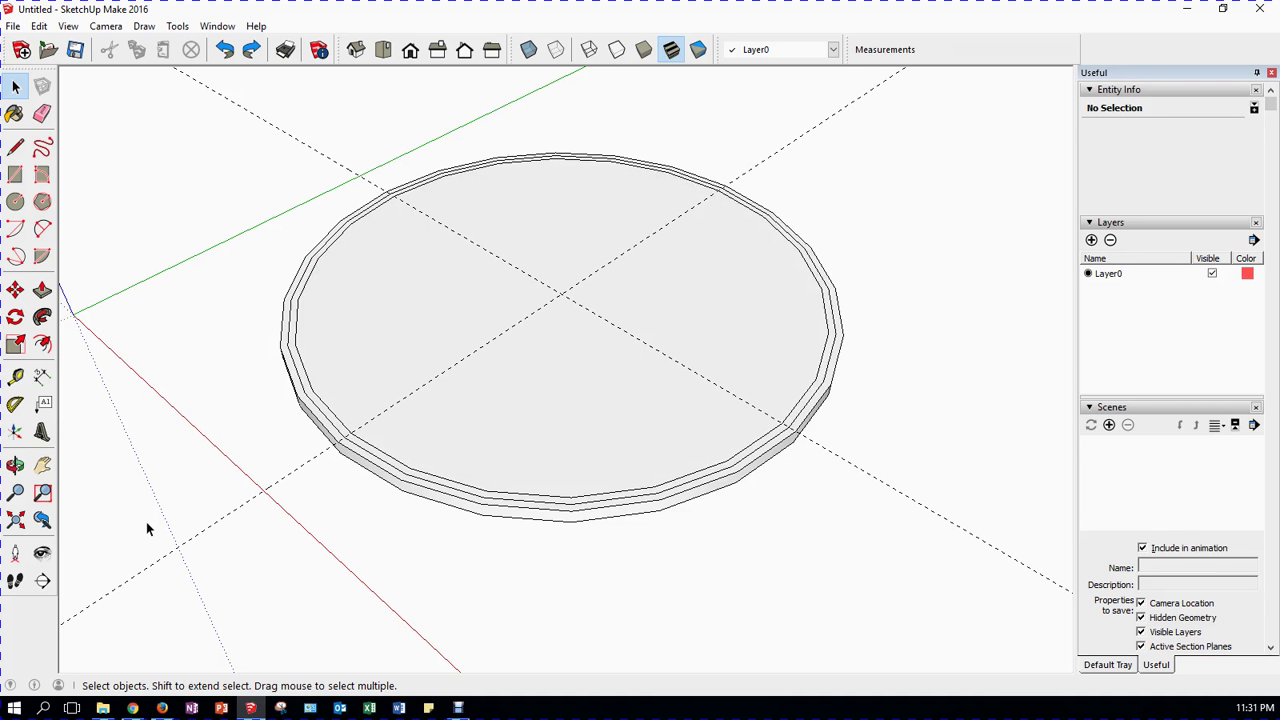
{"action": "key", "text": "ctrl+z"}
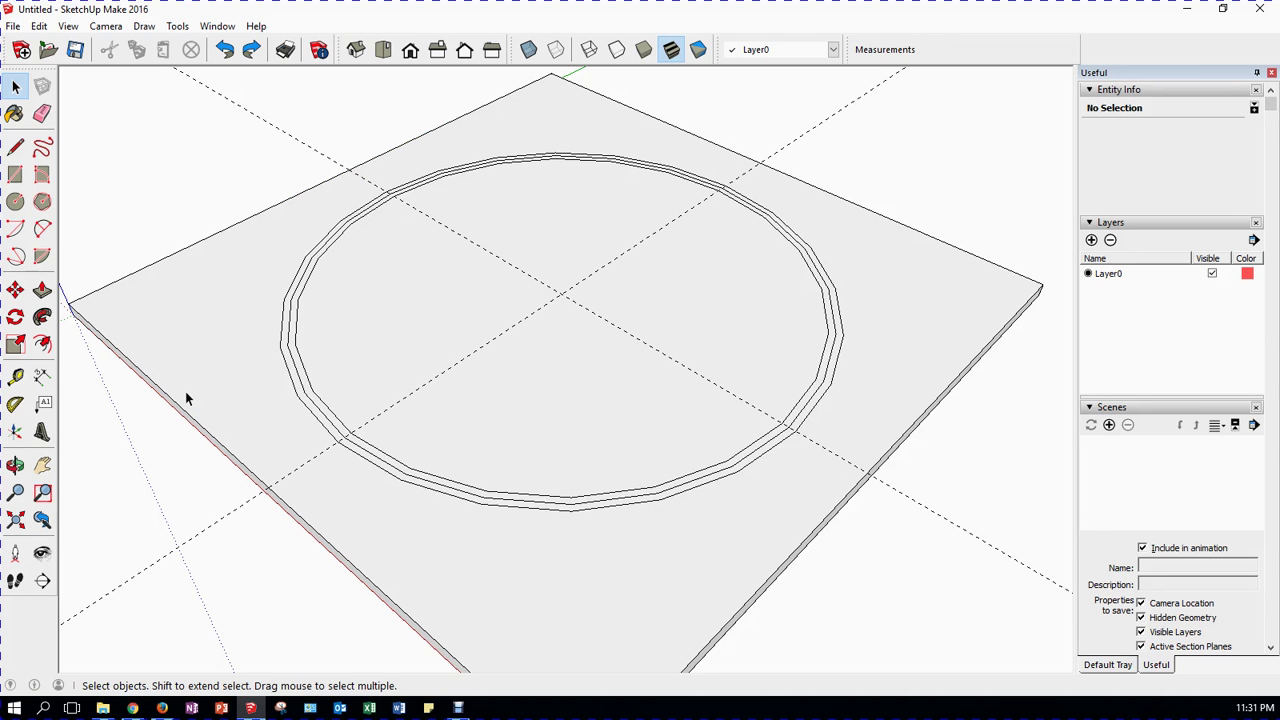
{"action": "key", "text": "ctrl+z"}
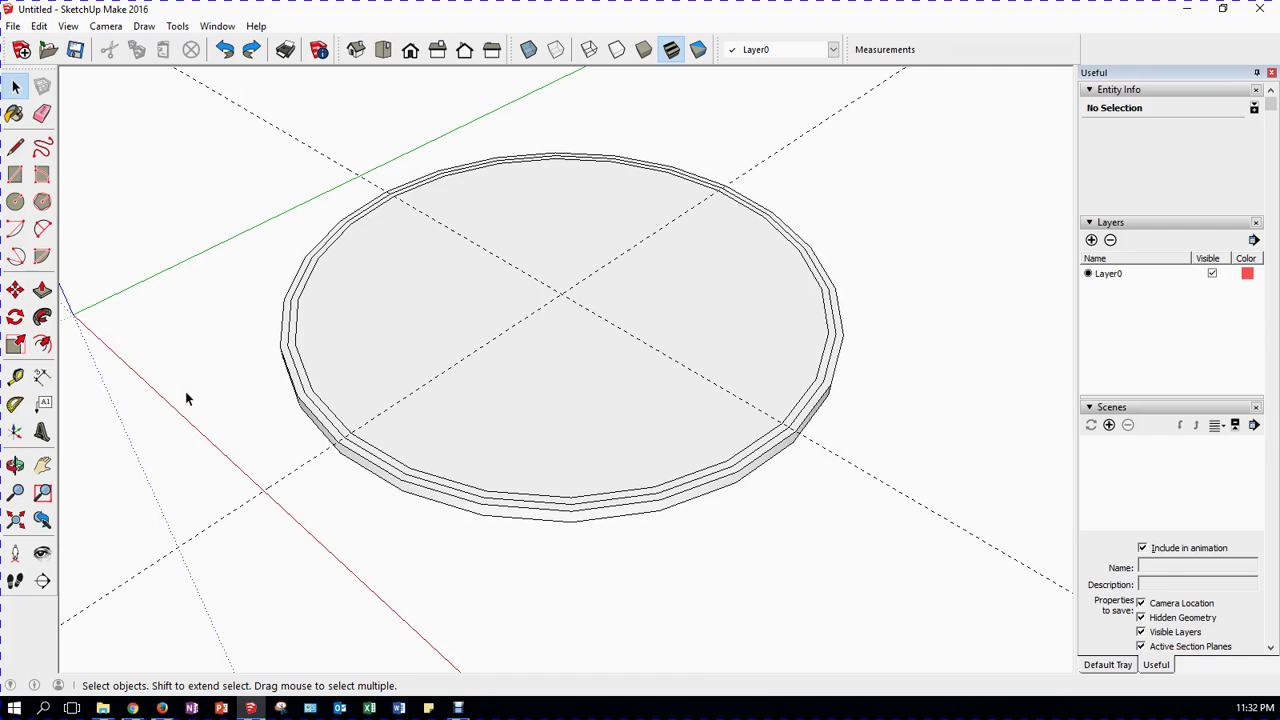
{"action": "middle_click_drag", "start_coordinate": [297, 505], "coordinate": [350, 255]}
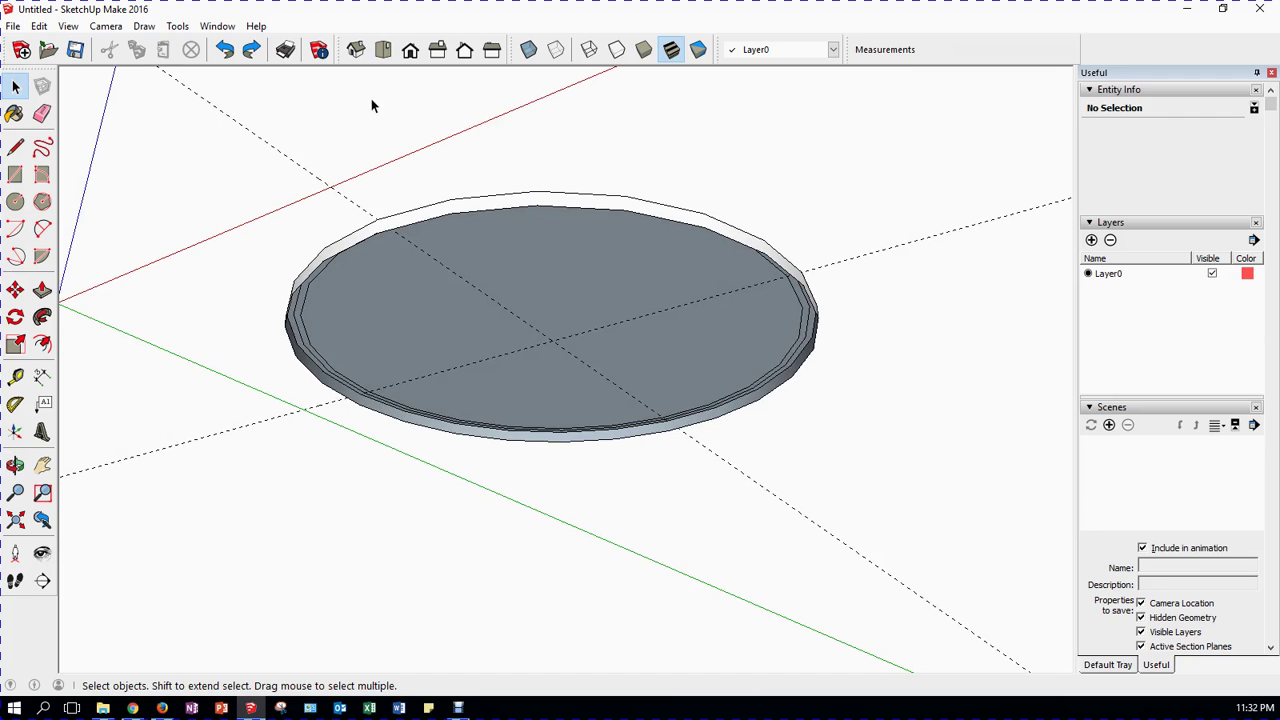
{"action": "key", "text": "ctrl+z"}
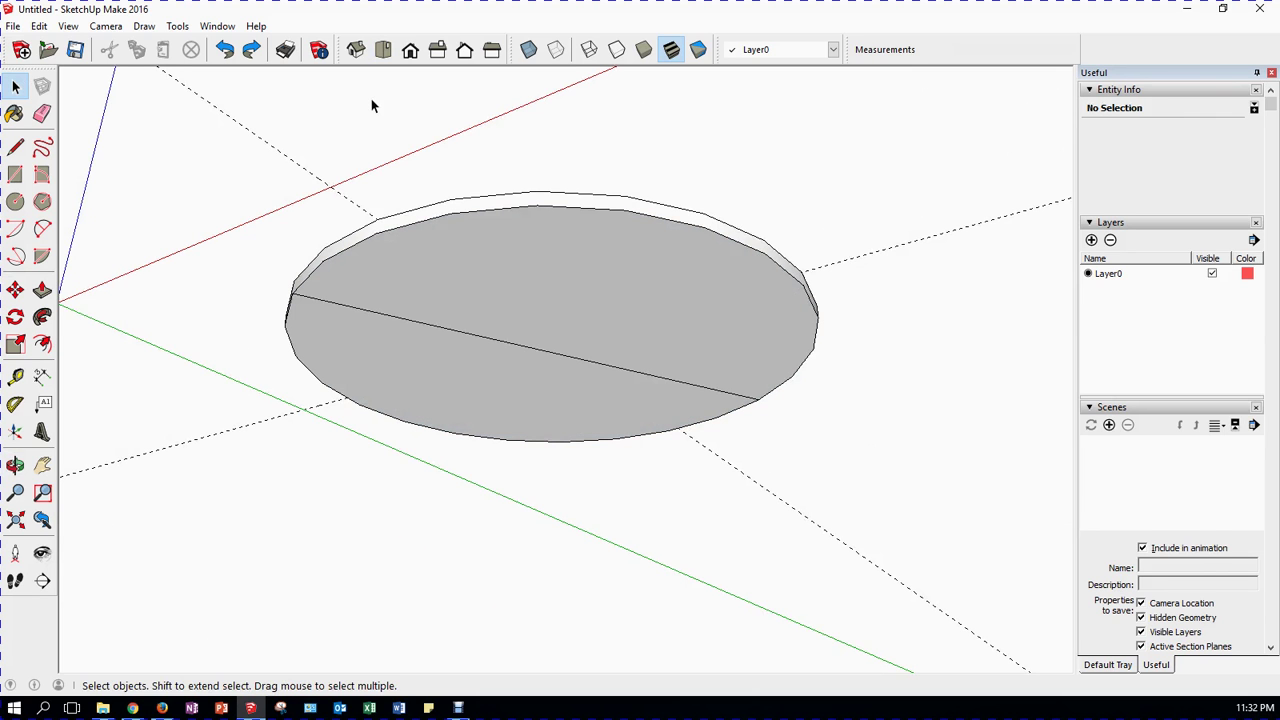
{"action": "key", "text": "ctrl+z"}
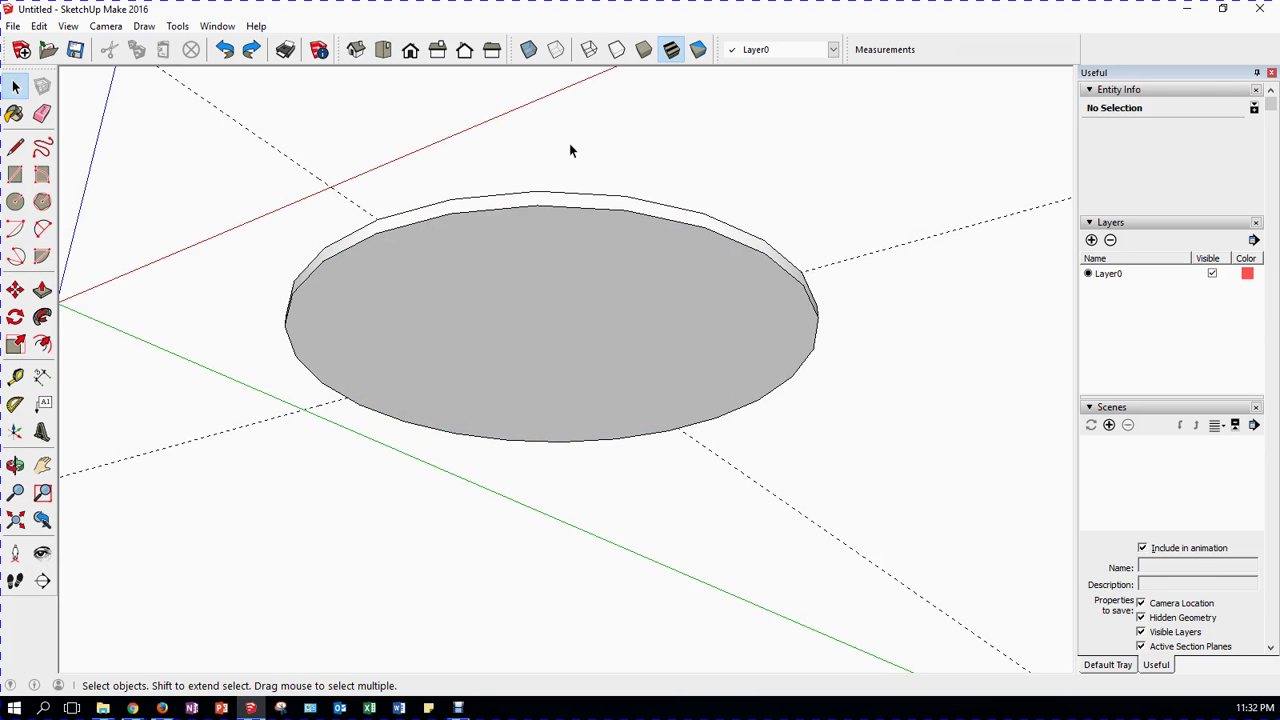
{"action": "mouse_move", "coordinate": [569, 150]}
{"action": "middle_mouse_down"}
{"action": "mouse_move", "coordinate": [529, 457]}
{"action": "mouse_move", "coordinate": [531, 566]}
{"action": "mouse_move", "coordinate": [510, 545]}
{"action": "middle_mouse_up"}
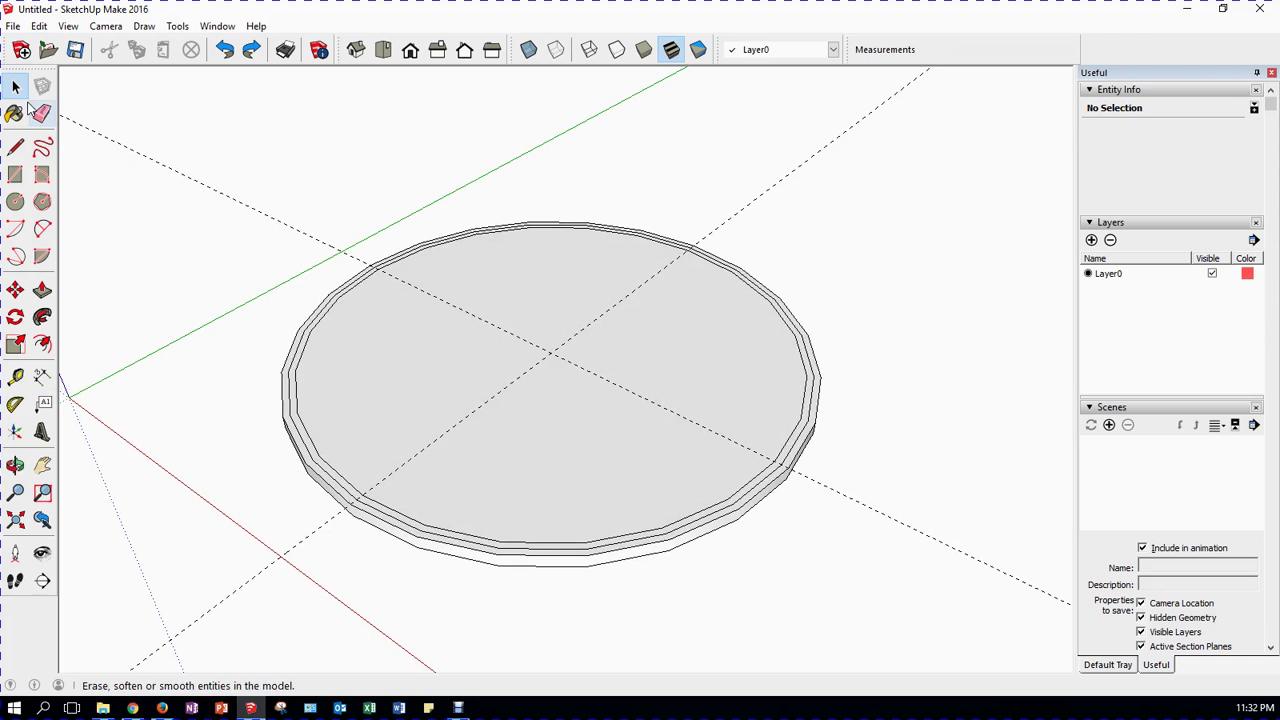
- Try deleting the inner face and redoing the wall, then undo back to the filled disc
{"action": "left_click", "coordinate": [413, 367]}
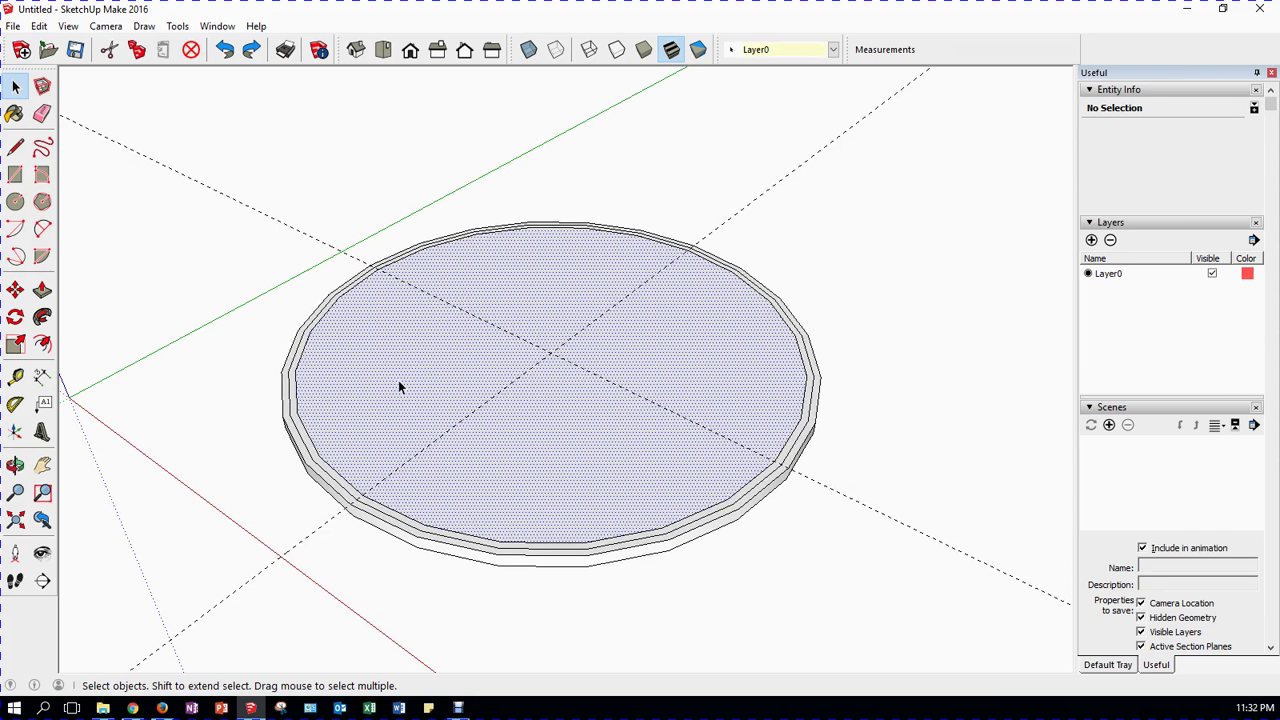
{"action": "left_click", "coordinate": [308, 449]}
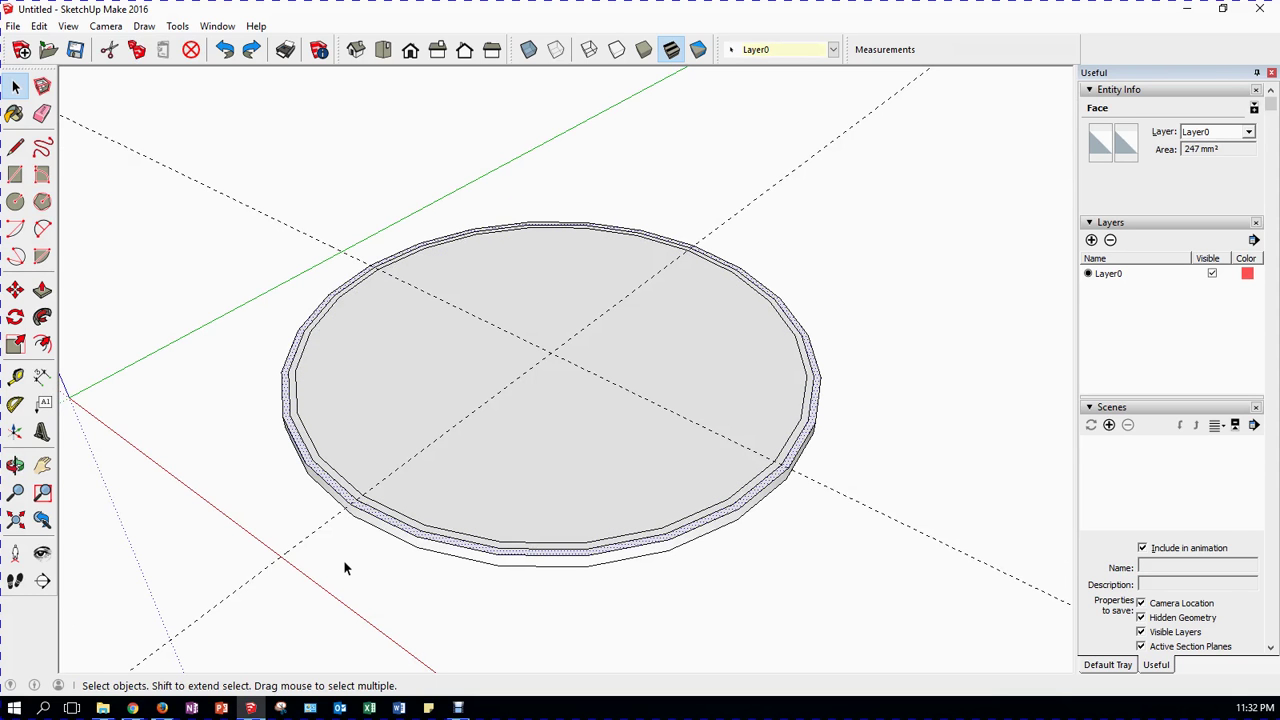
{"action": "key", "text": "Delete"}
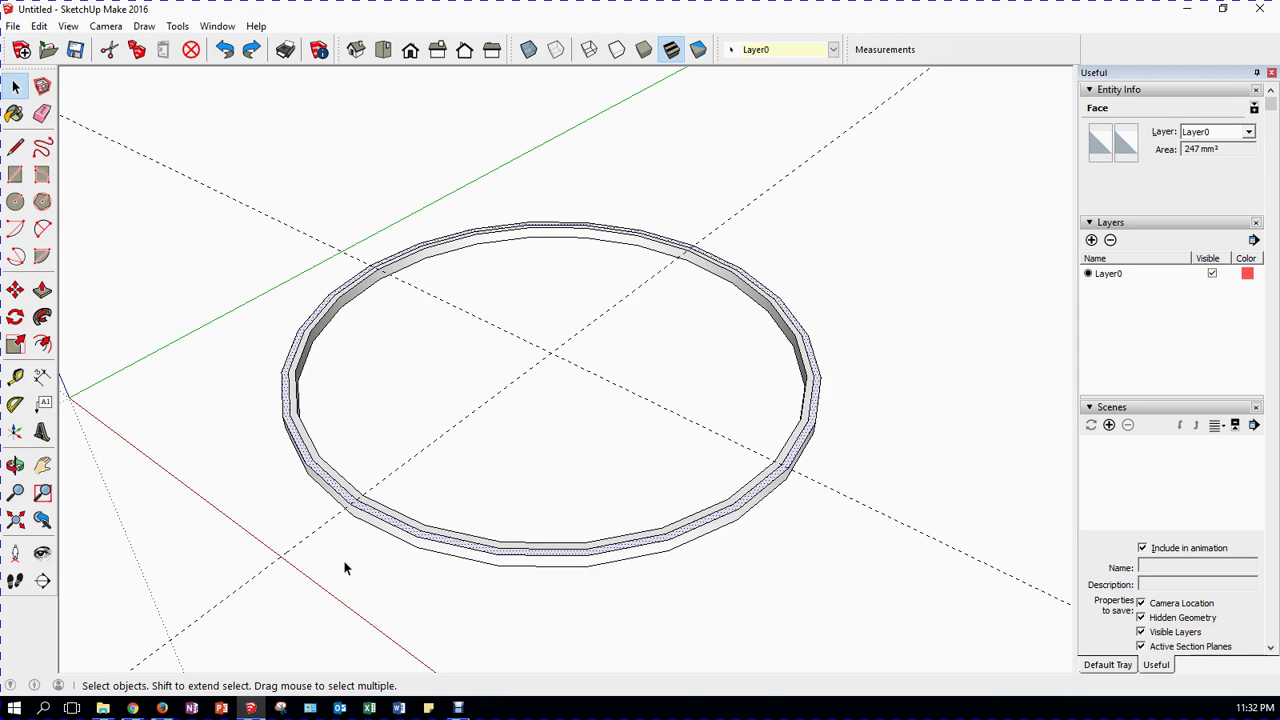
{"action": "key", "text": "ctrl+y"}
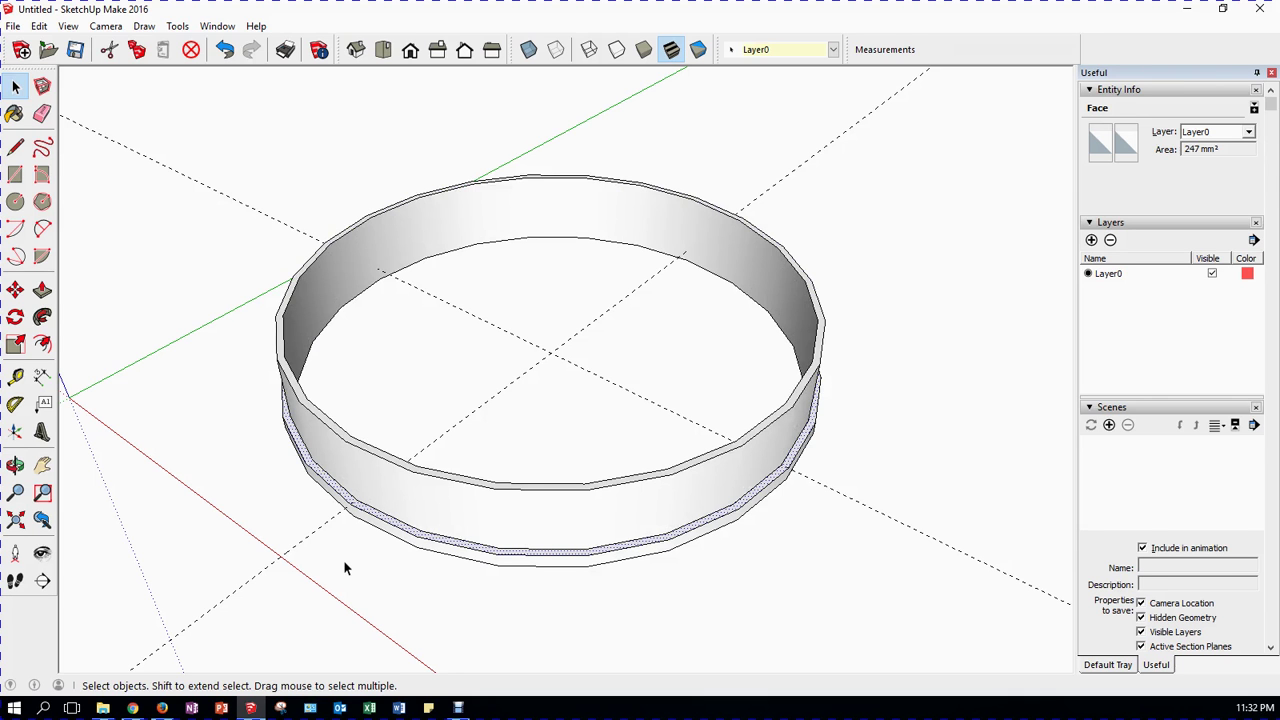
{"action": "key", "text": "ctrl+z"}
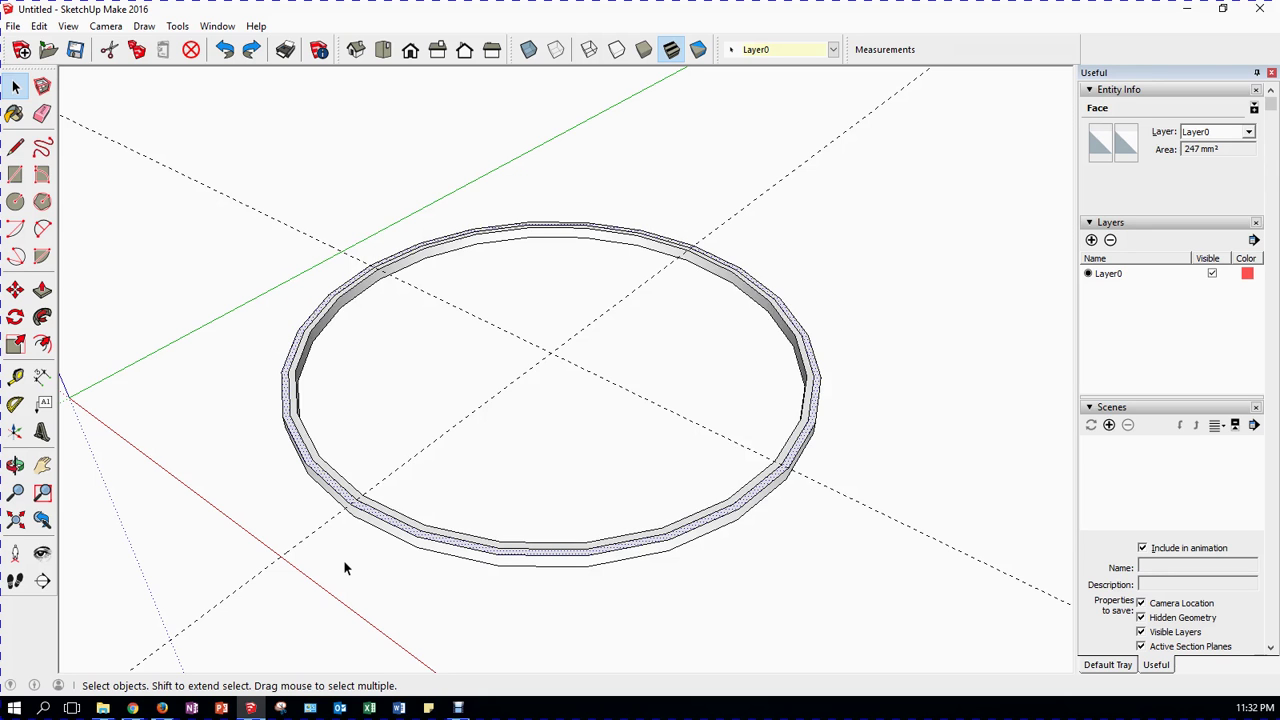
{"action": "key", "text": "ctrl+z"}
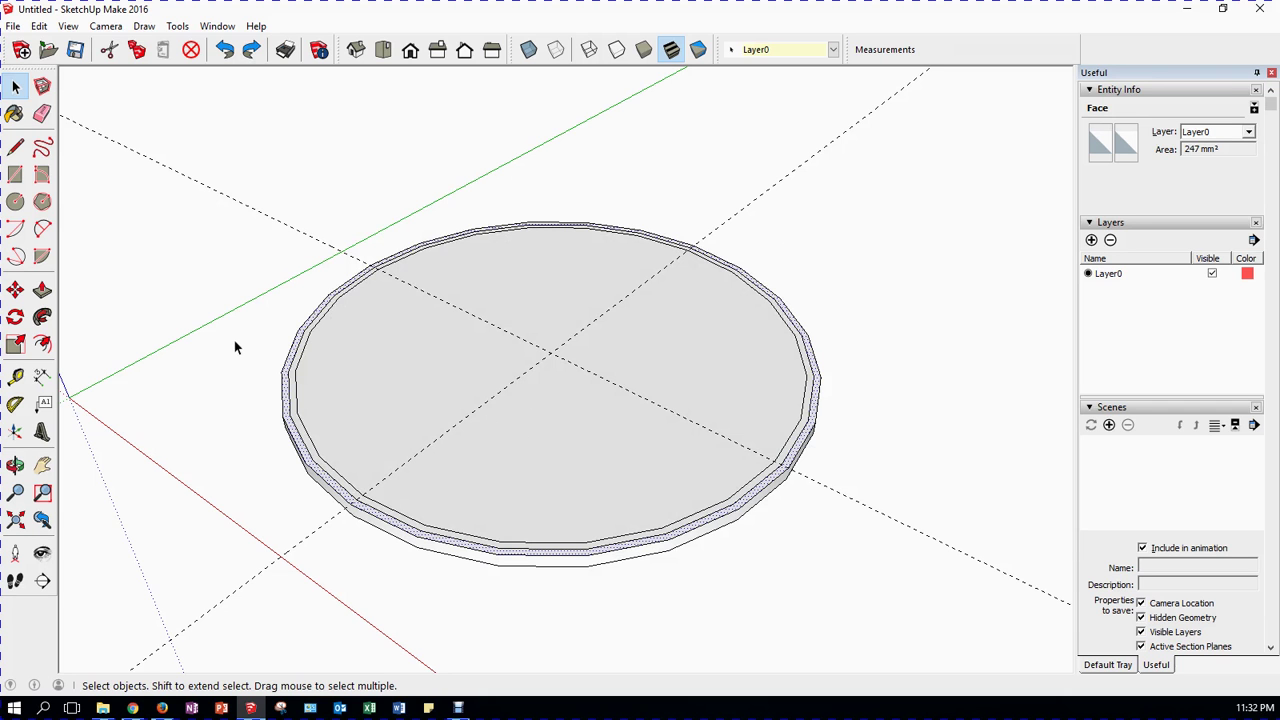
- Draw a five-sided polygon of radius 15 centred on the disc
{"action": "left_click", "coordinate": [42, 202]}
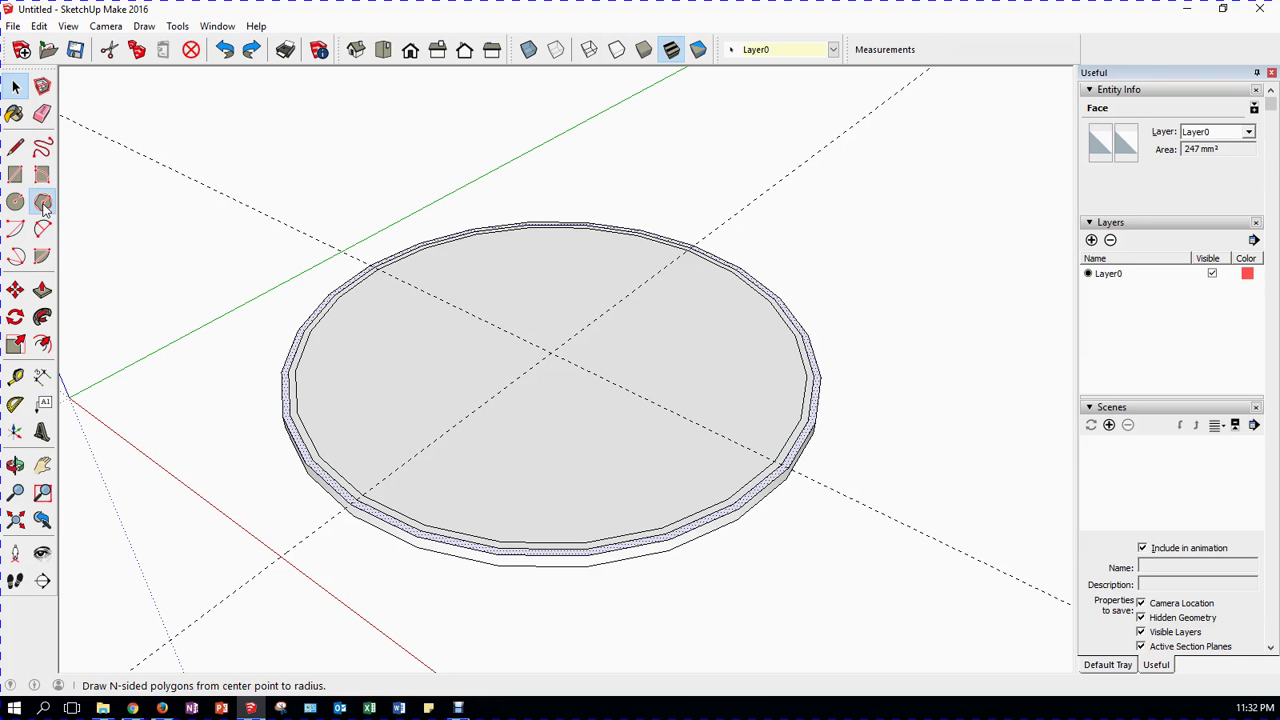
{"action": "left_click", "coordinate": [551, 351]}
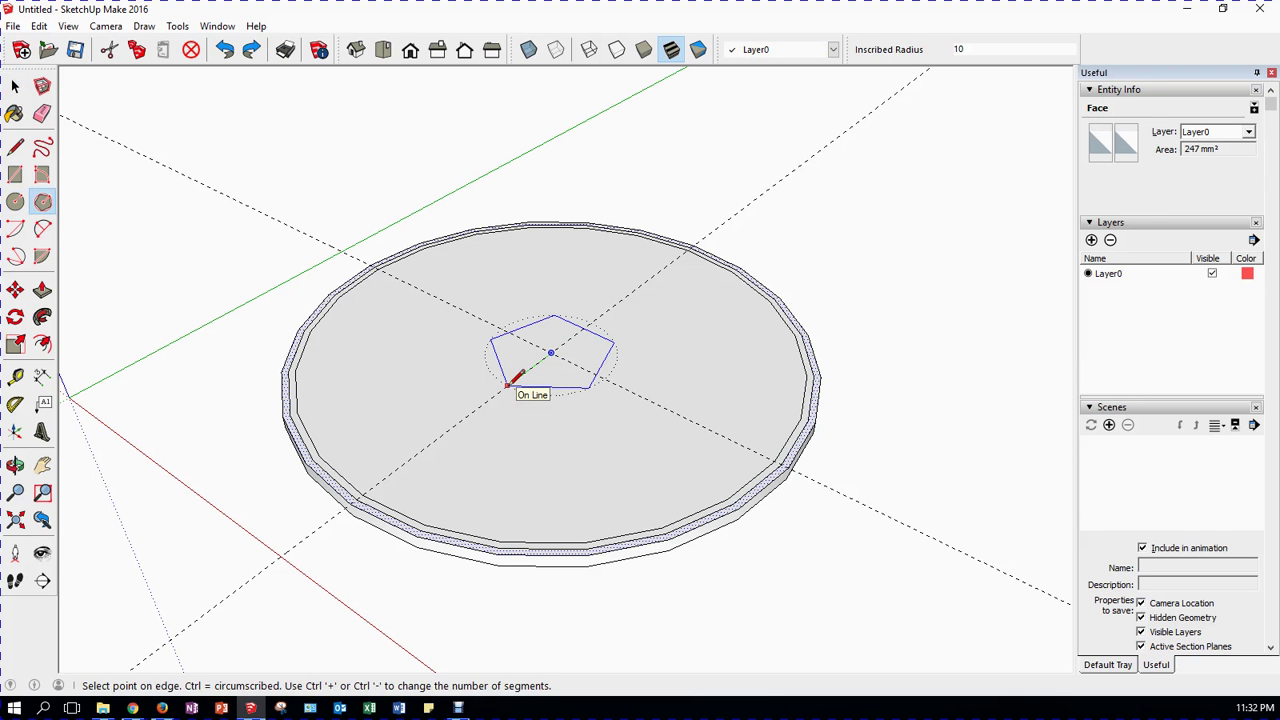
{"action": "type", "text": "15"}
{"action": "key", "text": "Return"}
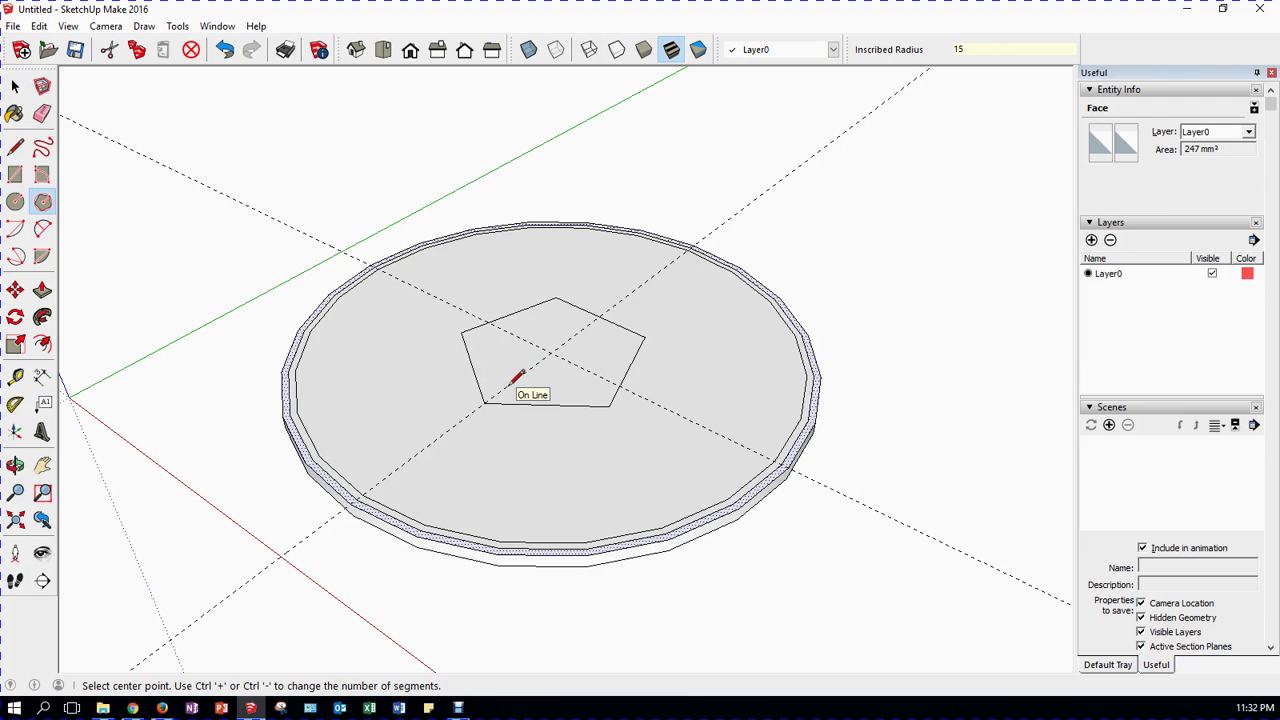
- Lower the disc floor by 1 and raise the pentagon into an emboss
{"action": "left_click", "coordinate": [43, 292]}
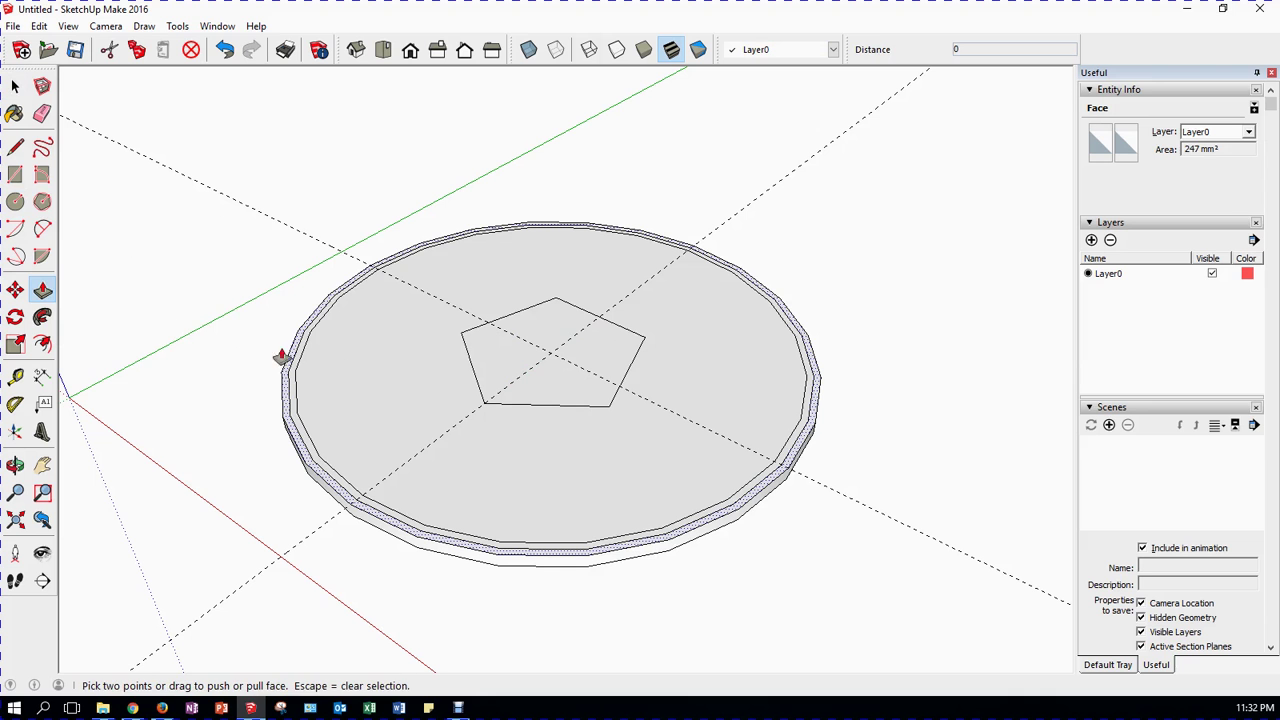
{"action": "left_click", "coordinate": [340, 400]}
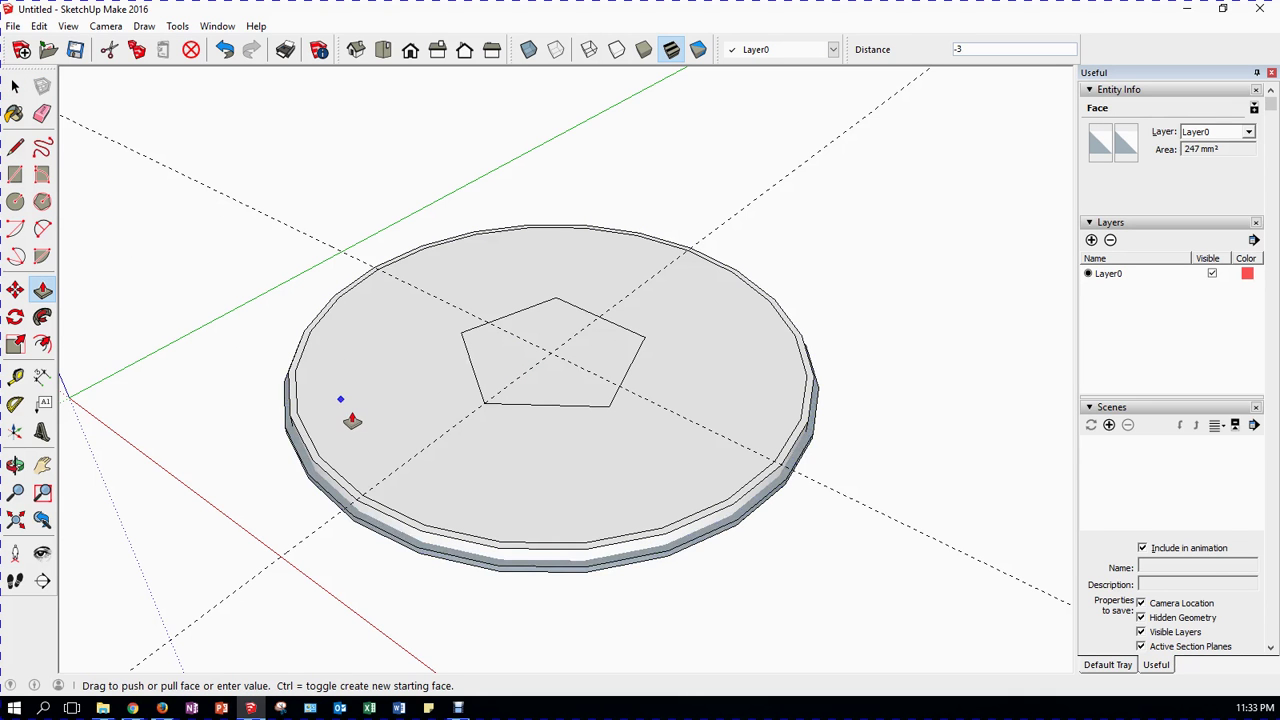
{"action": "key", "text": "Escape"}
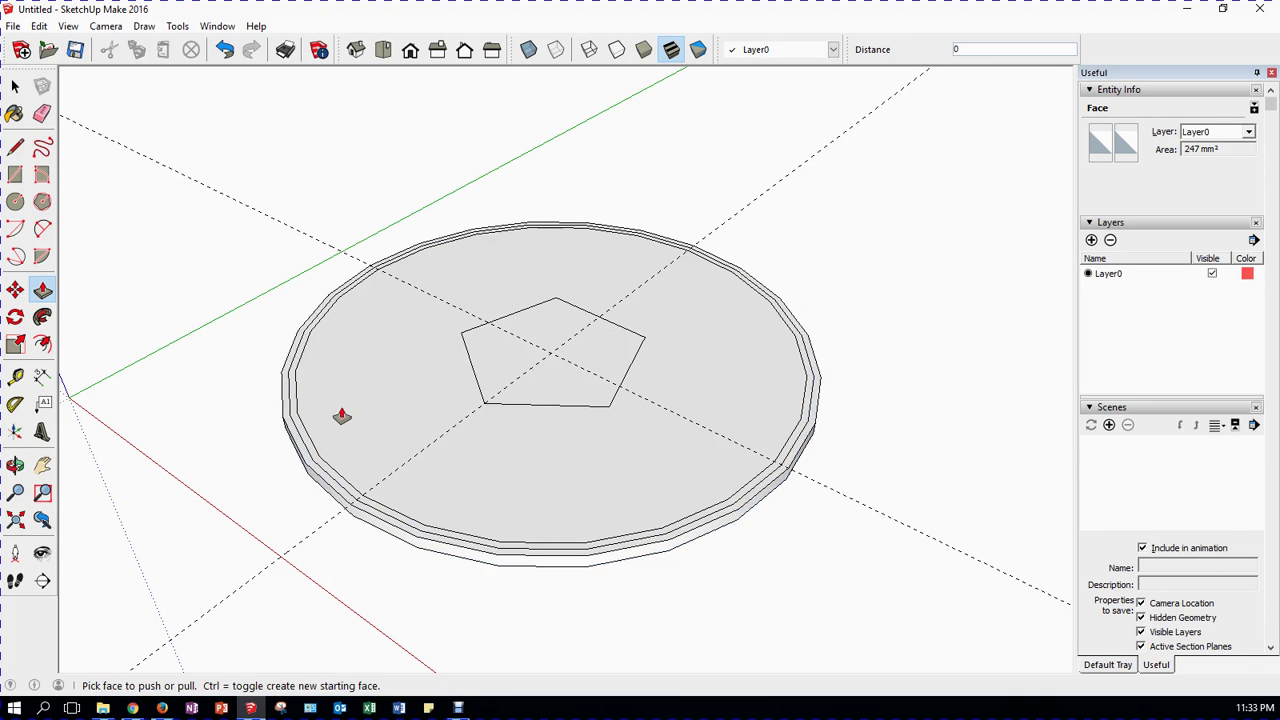
{"action": "left_click", "coordinate": [348, 357]}
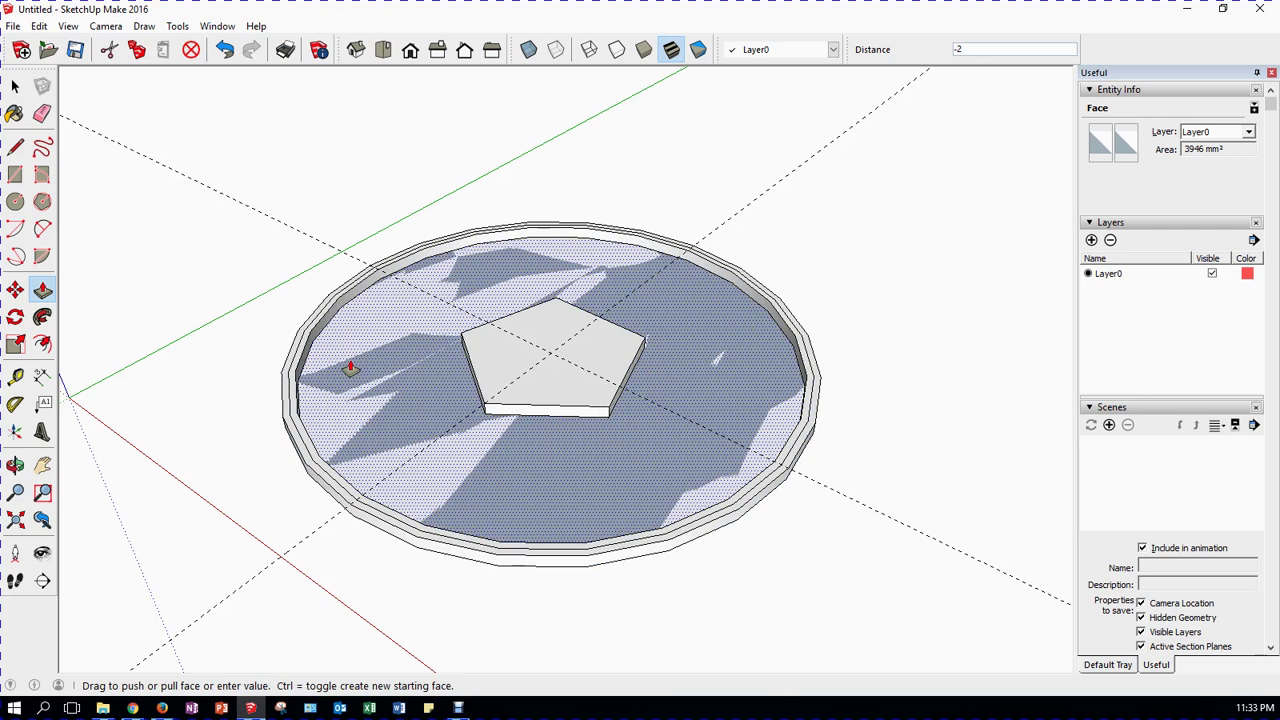
{"action": "left_click", "coordinate": [351, 362]}
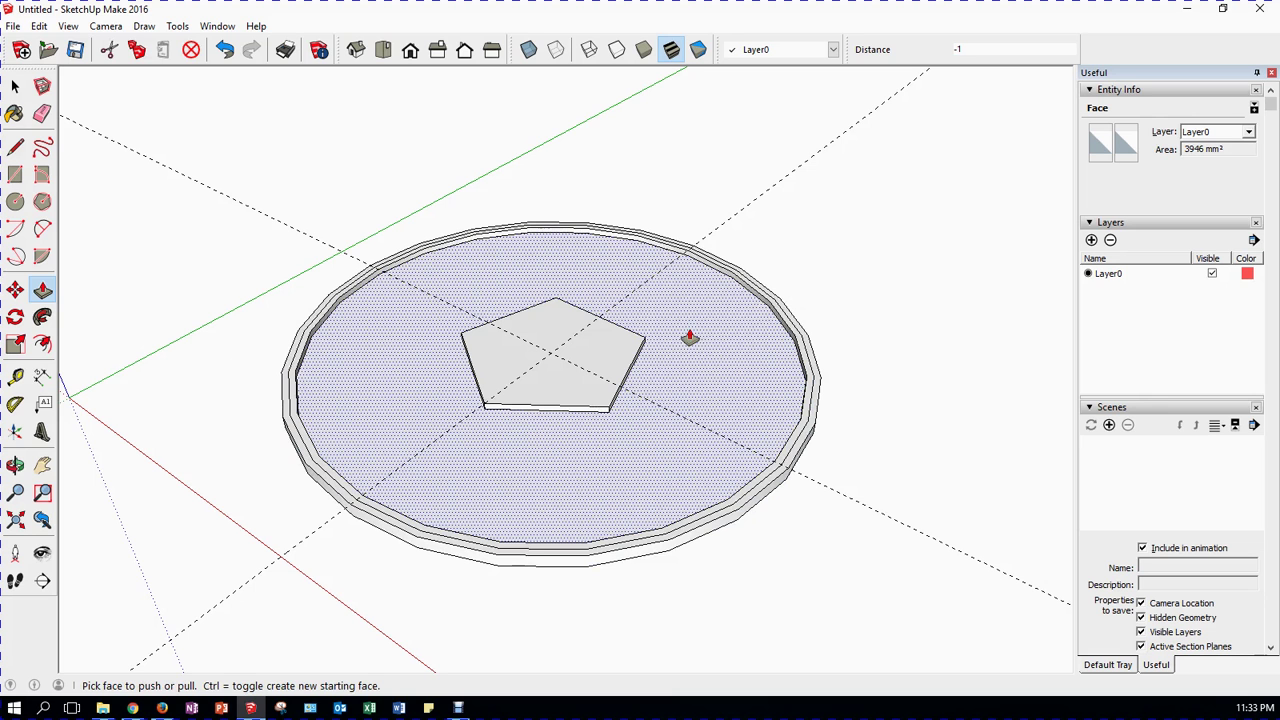
{"action": "left_click", "coordinate": [570, 400]}
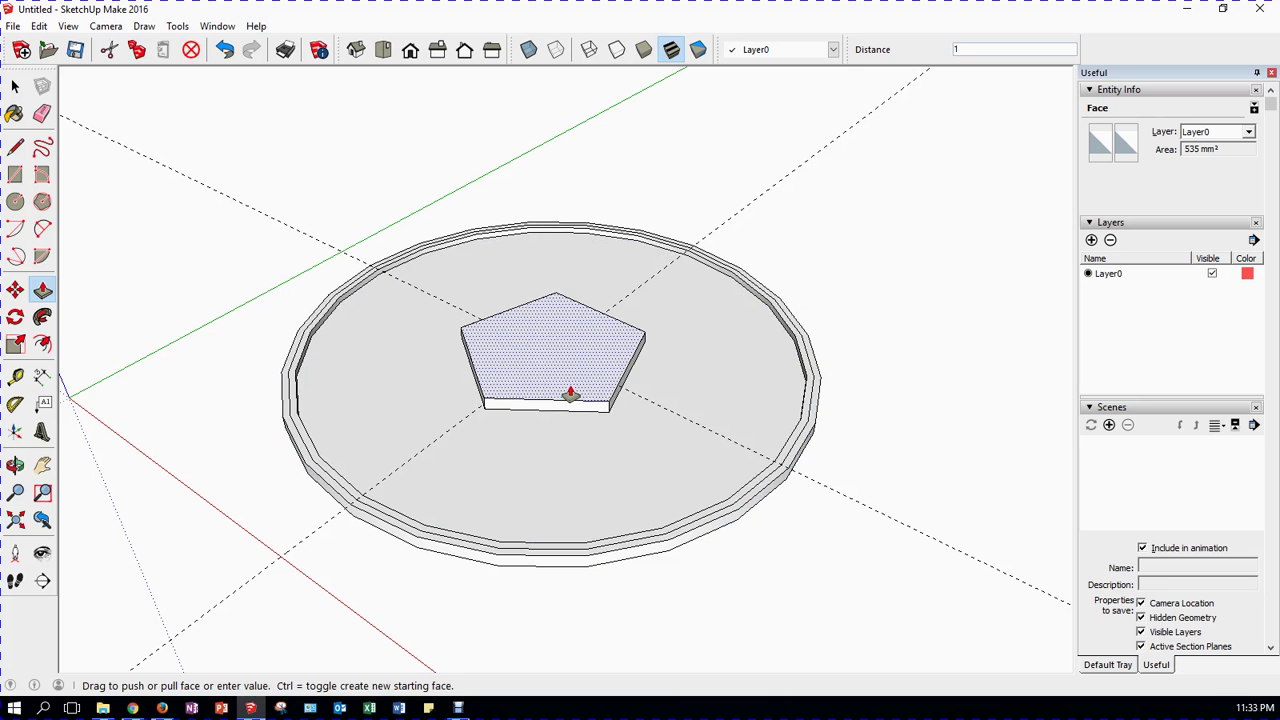
{"action": "left_click", "coordinate": [570, 395]}
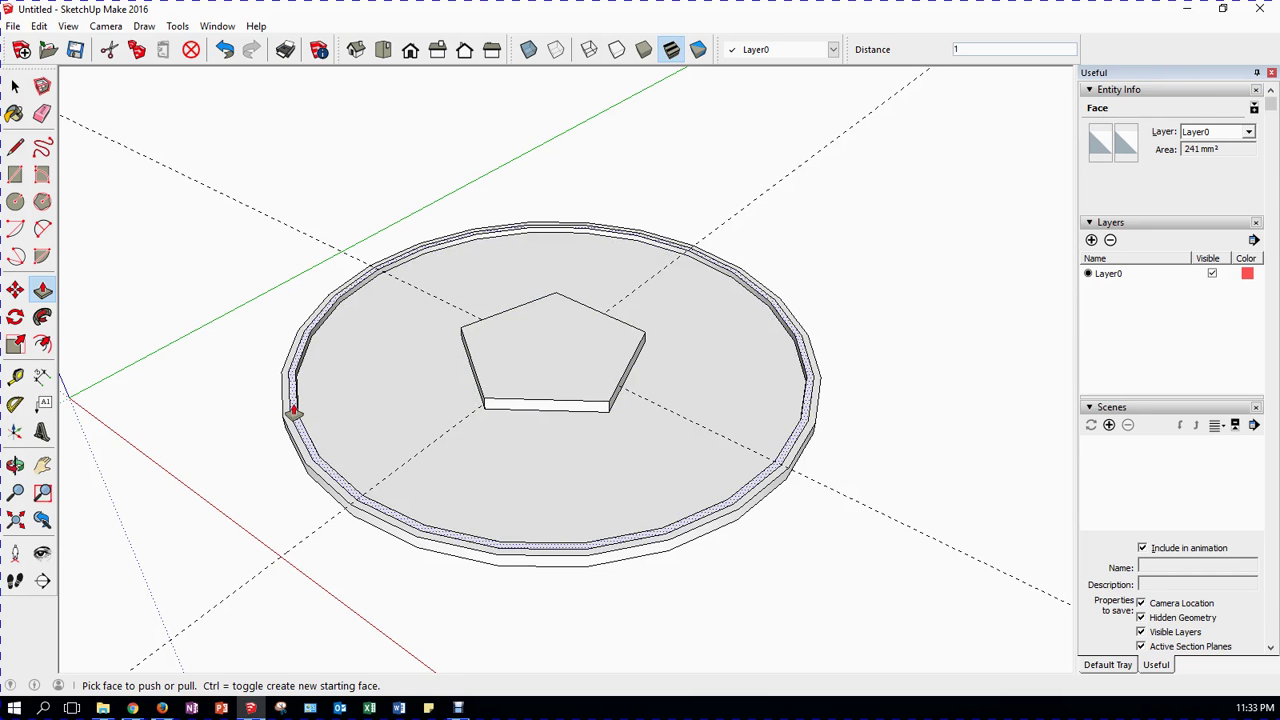
- Pull the outer rim up 8 into a tall circular wall
{"action": "left_click_drag", "start_coordinate": [293, 410], "coordinate": [295, 368]}
{"action": "left_click", "coordinate": [295, 368]}
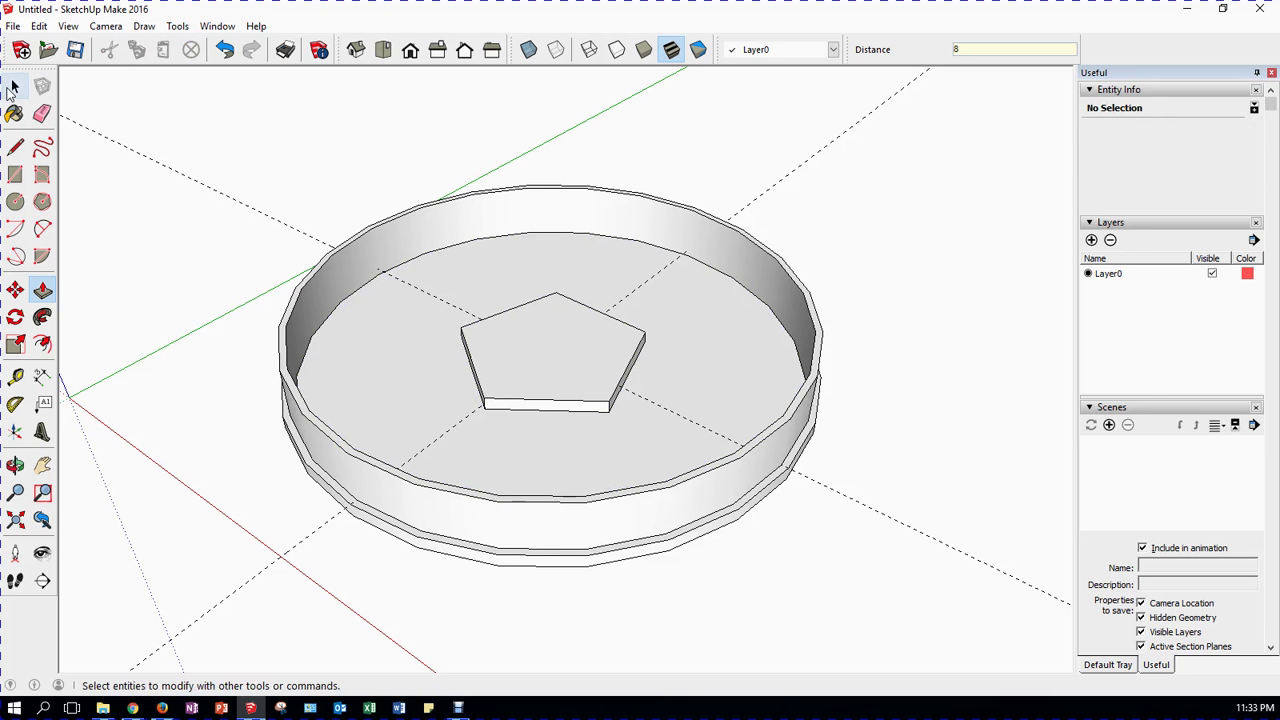
{"action": "left_click", "coordinate": [15, 87]}
- Orbit to view the bowl from below, then from a more top-down angle
{"action": "middle_click_drag", "start_coordinate": [163, 460], "coordinate": [417, 531]}
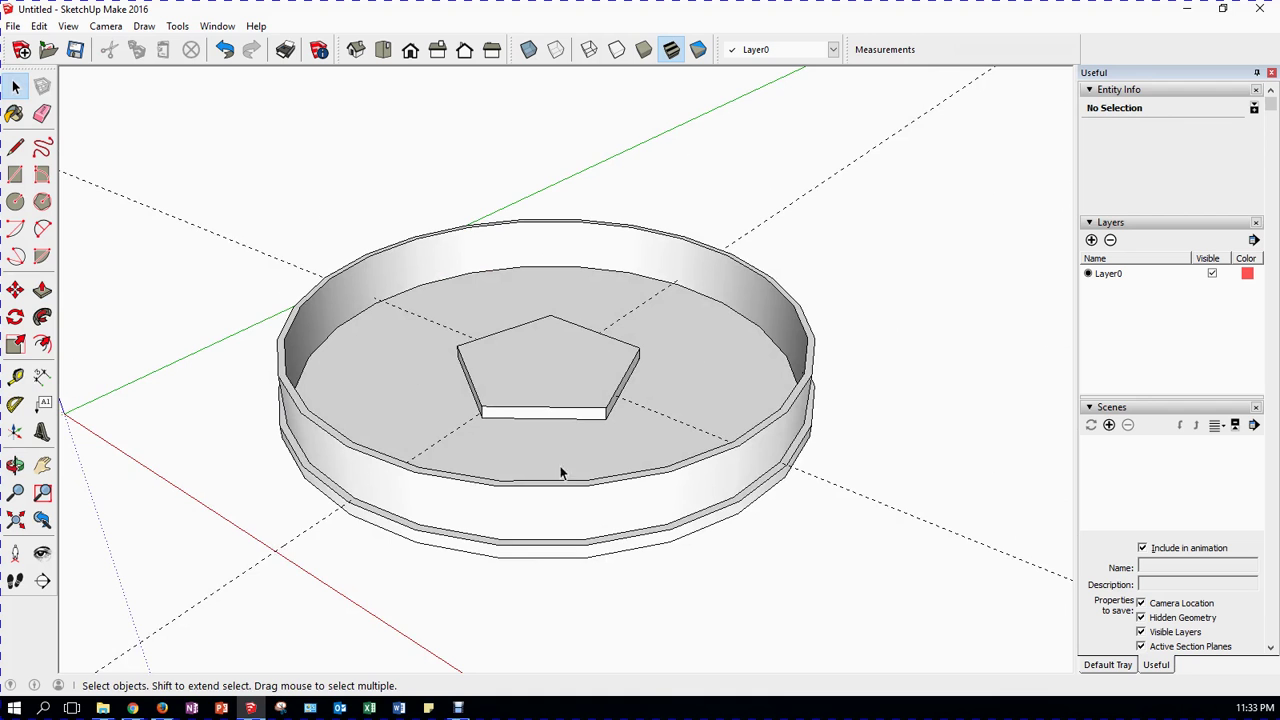
{"action": "middle_click_drag", "start_coordinate": [580, 429], "coordinate": [585, 537]}
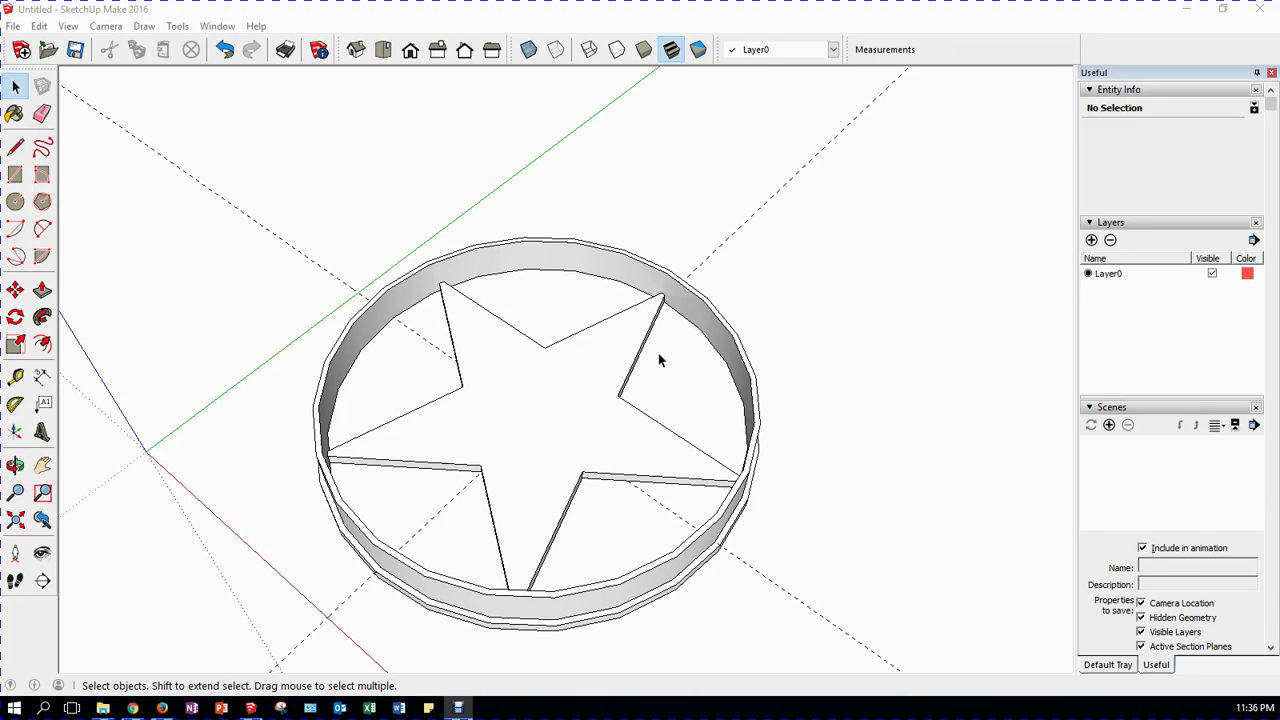
{"action": "scroll", "coordinate": [670, 320], "scroll_direction": "up", "scroll_amount": 2}
{"action": "scroll", "coordinate": [670, 318], "scroll_direction": "up", "scroll_amount": 4}
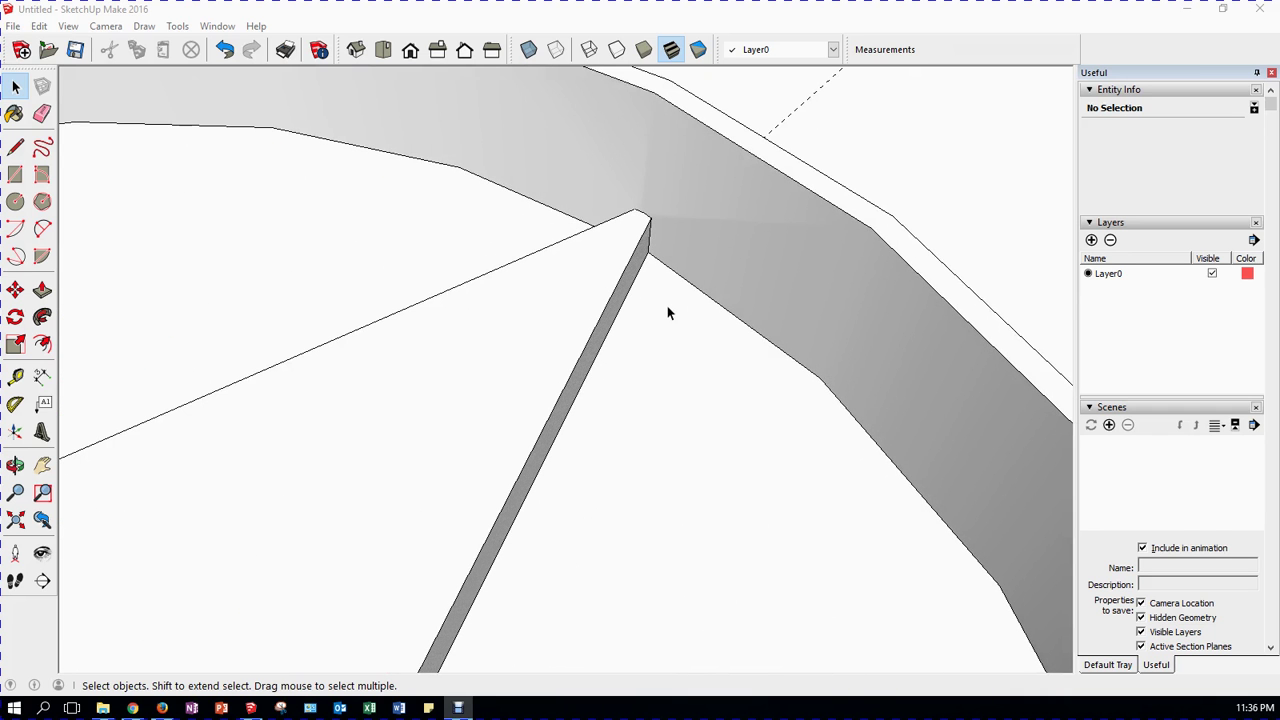
{"action": "scroll", "coordinate": [480, 325], "scroll_direction": "down", "scroll_amount": 5}
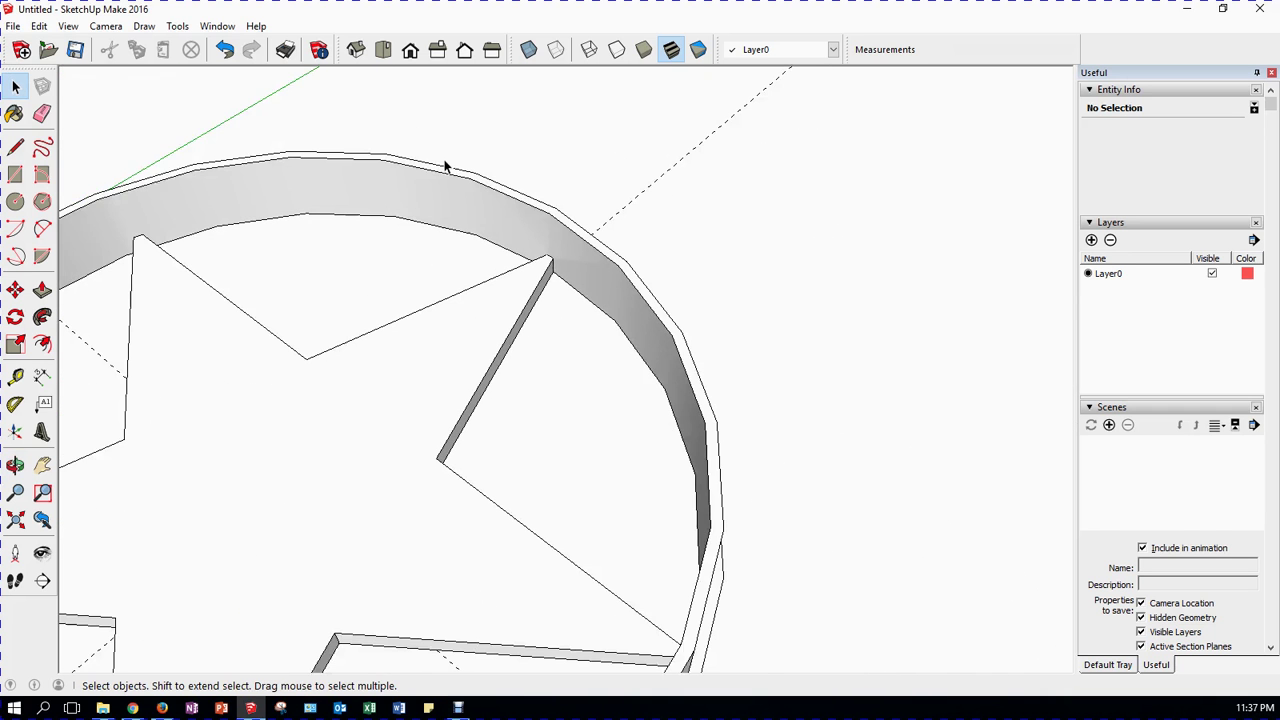
{"action": "left_click", "coordinate": [383, 50]}
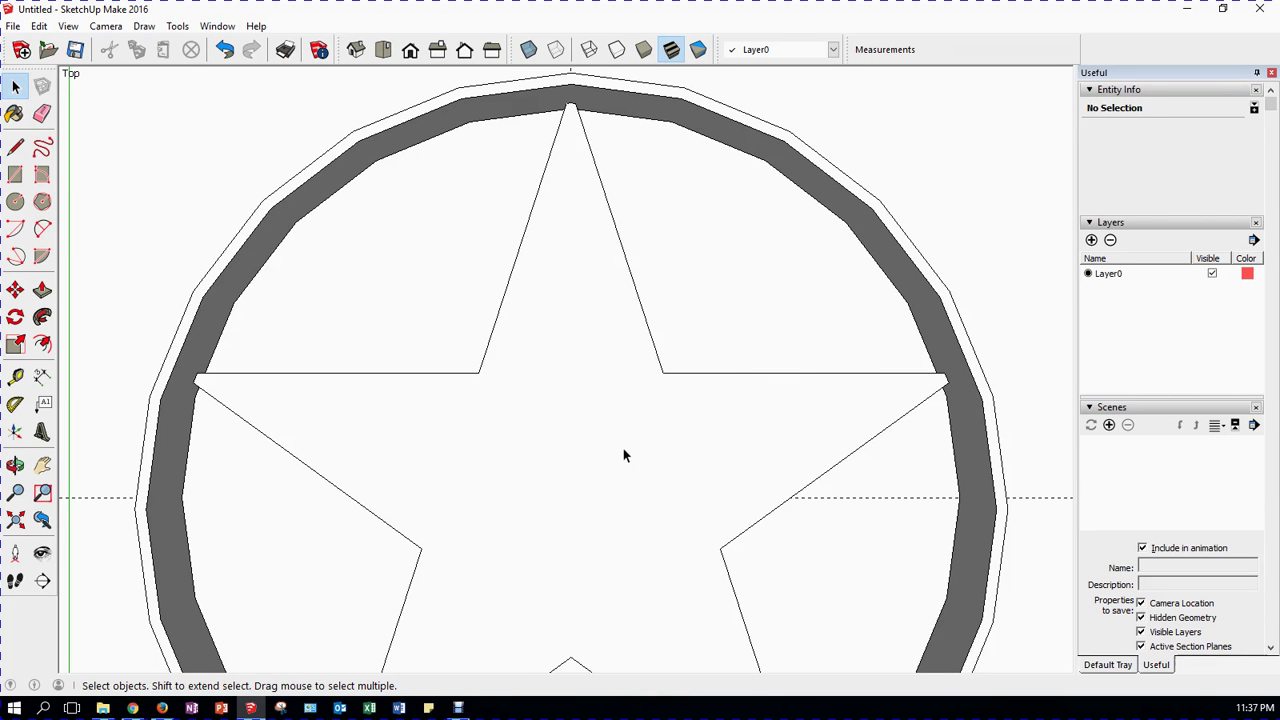
{"action": "scroll", "coordinate": [577, 482], "scroll_direction": "down", "scroll_amount": 2}
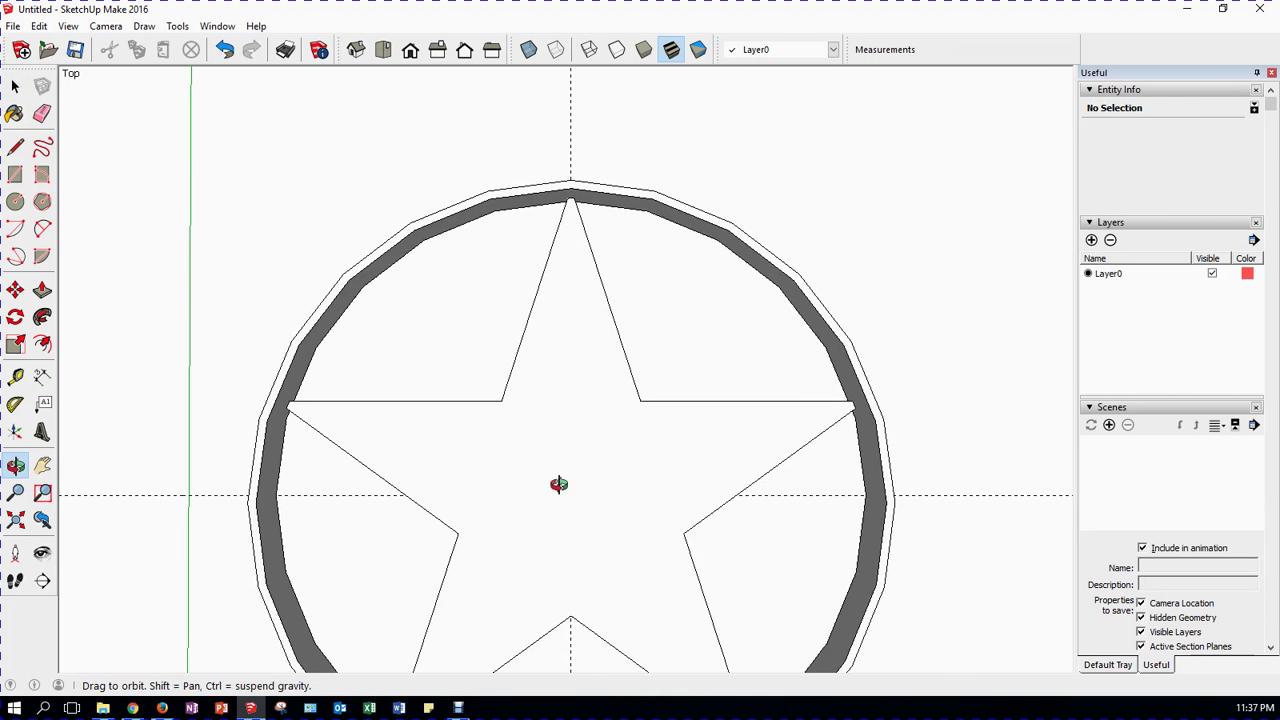
{"action": "mouse_move", "coordinate": [558, 485]}
{"action": "middle_mouse_down"}
{"action": "mouse_move", "coordinate": [560, 420]}
{"action": "mouse_move", "coordinate": [534, 503]}
{"action": "mouse_move", "coordinate": [520, 397]}
{"action": "mouse_move", "coordinate": [538, 319]}
{"action": "mouse_move", "coordinate": [565, 504]}
{"action": "middle_mouse_up"}
{"action": "scroll", "coordinate": [555, 579], "scroll_direction": "up", "scroll_amount": 5}
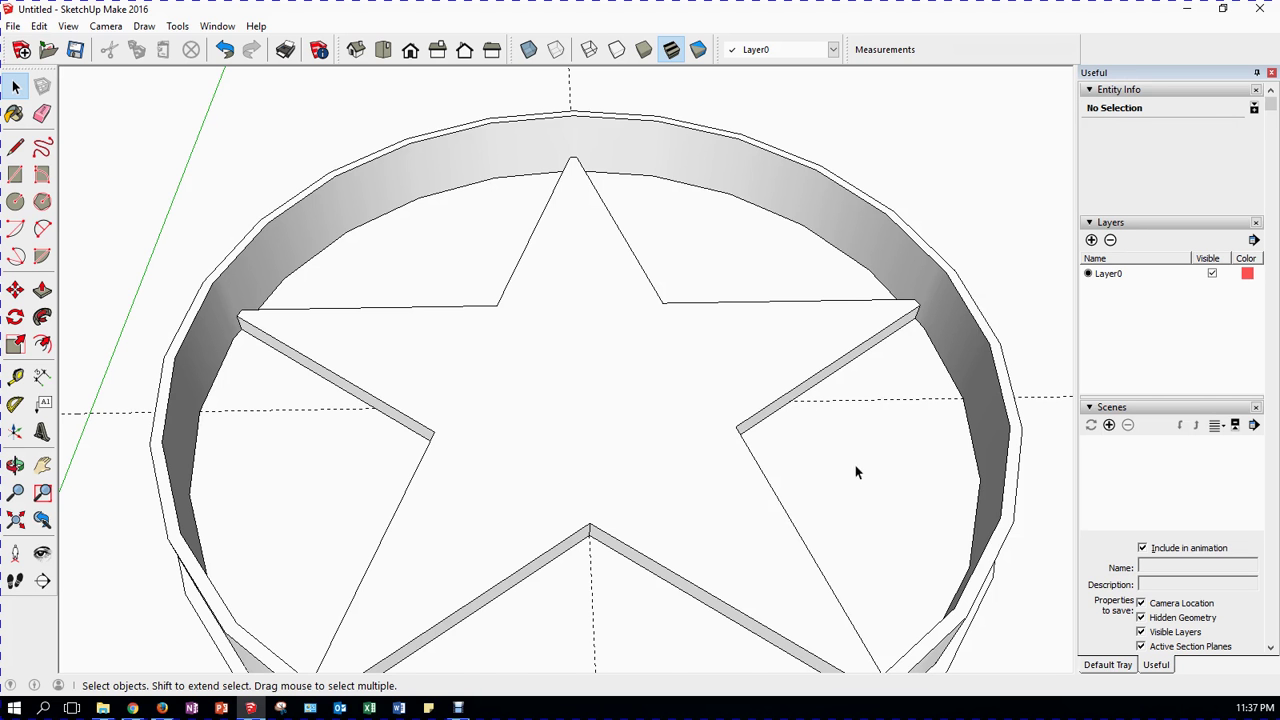
{"action": "scroll", "coordinate": [631, 366], "scroll_direction": "down", "scroll_amount": 3}
{"action": "middle_click_drag", "start_coordinate": [697, 398], "coordinate": [350, 405]}
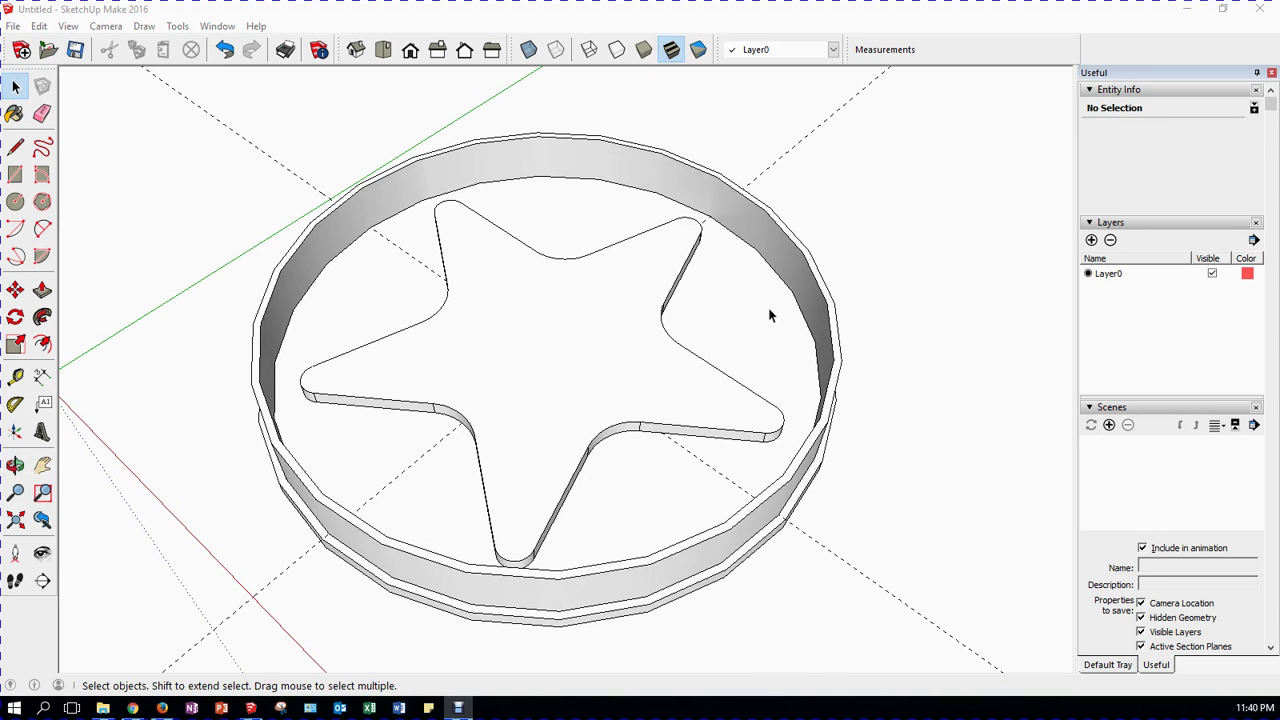
- Orbit from a near top-down view of the rounded star to a low perspective angle
{"action": "middle_click_drag", "start_coordinate": [431, 305], "coordinate": [668, 545]}
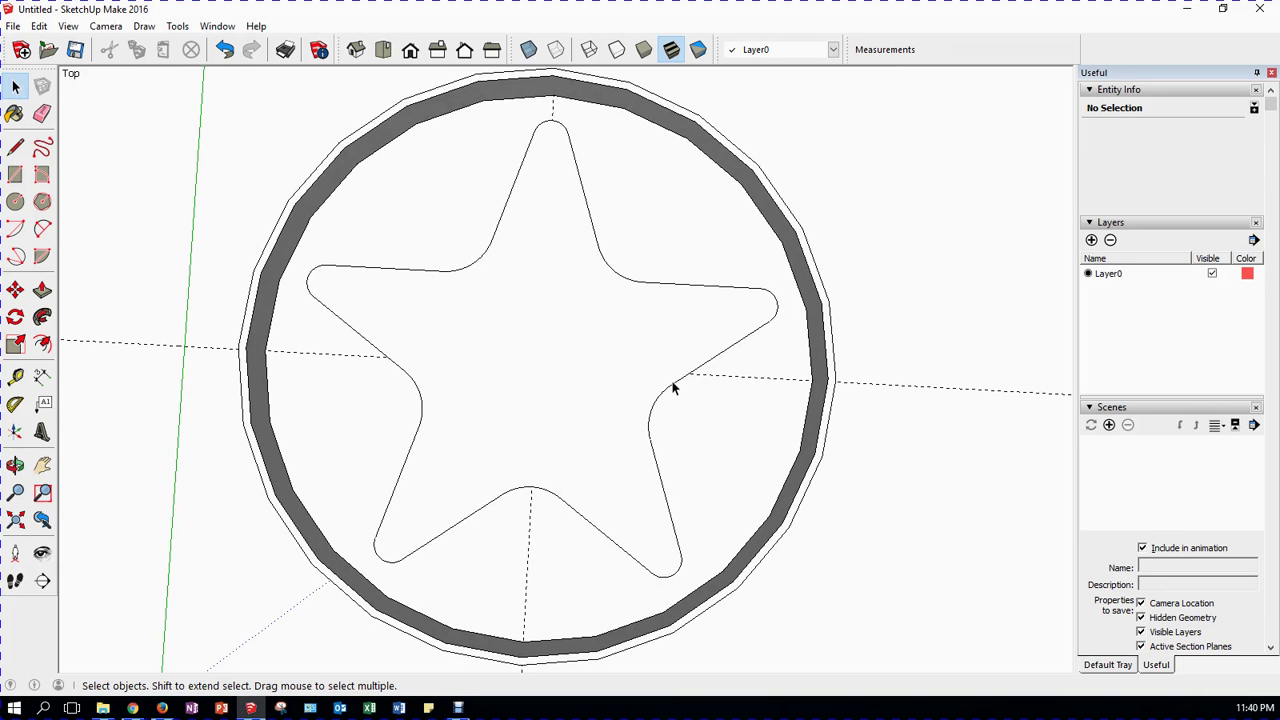
{"action": "middle_click_drag", "start_coordinate": [660, 477], "coordinate": [537, 357]}
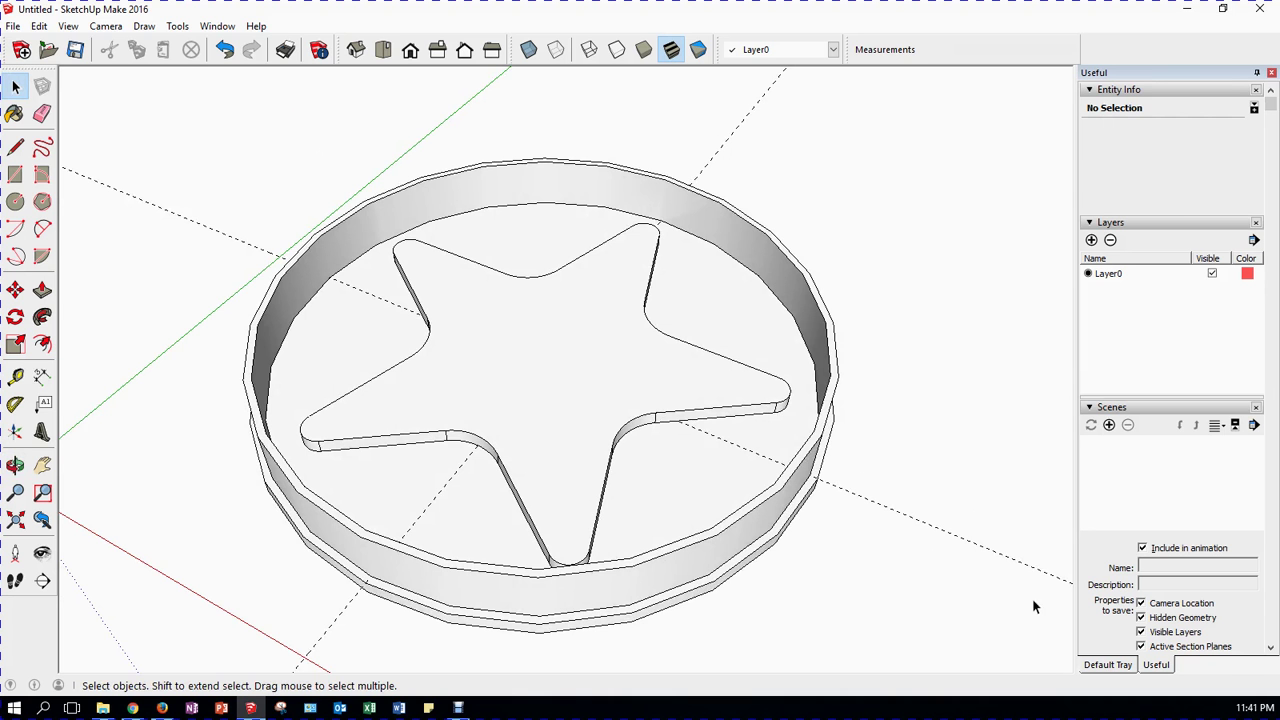
{"action": "middle_click_drag", "start_coordinate": [513, 483], "coordinate": [517, 425]}
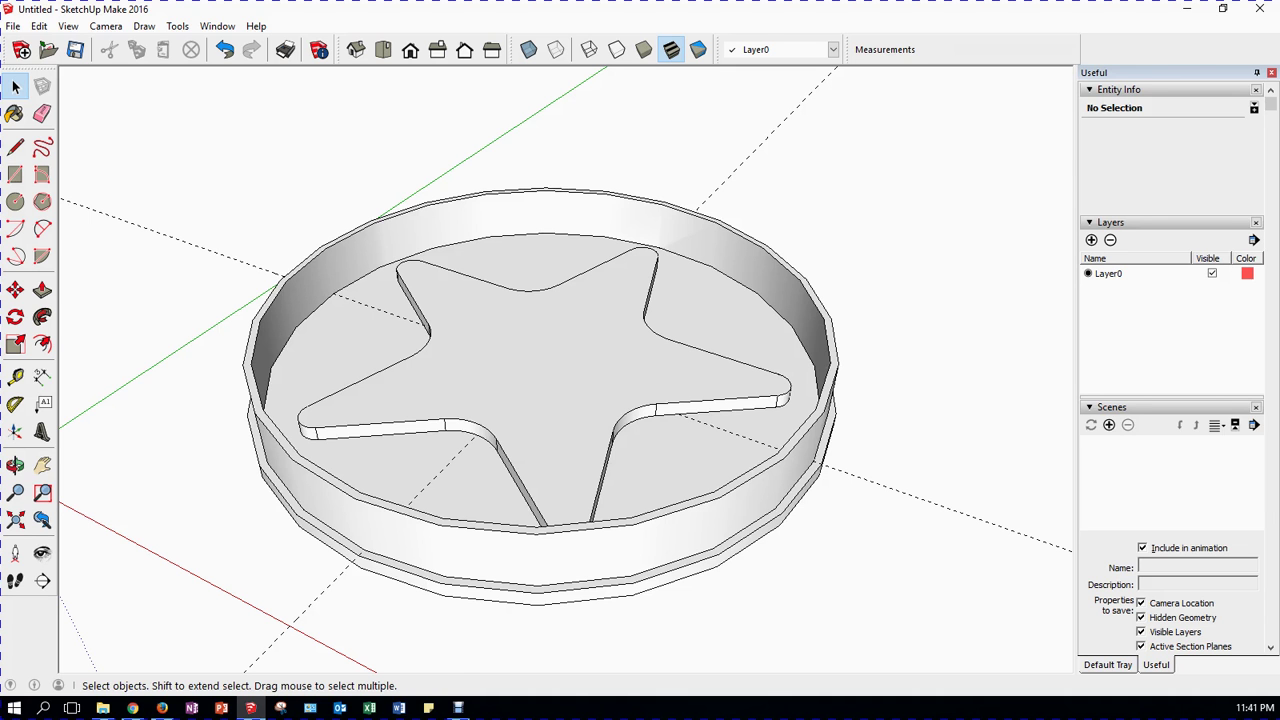
{"action": "key", "text": "e"}
{"action": "scroll", "coordinate": [378, 439], "scroll_direction": "down", "scroll_amount": 2}
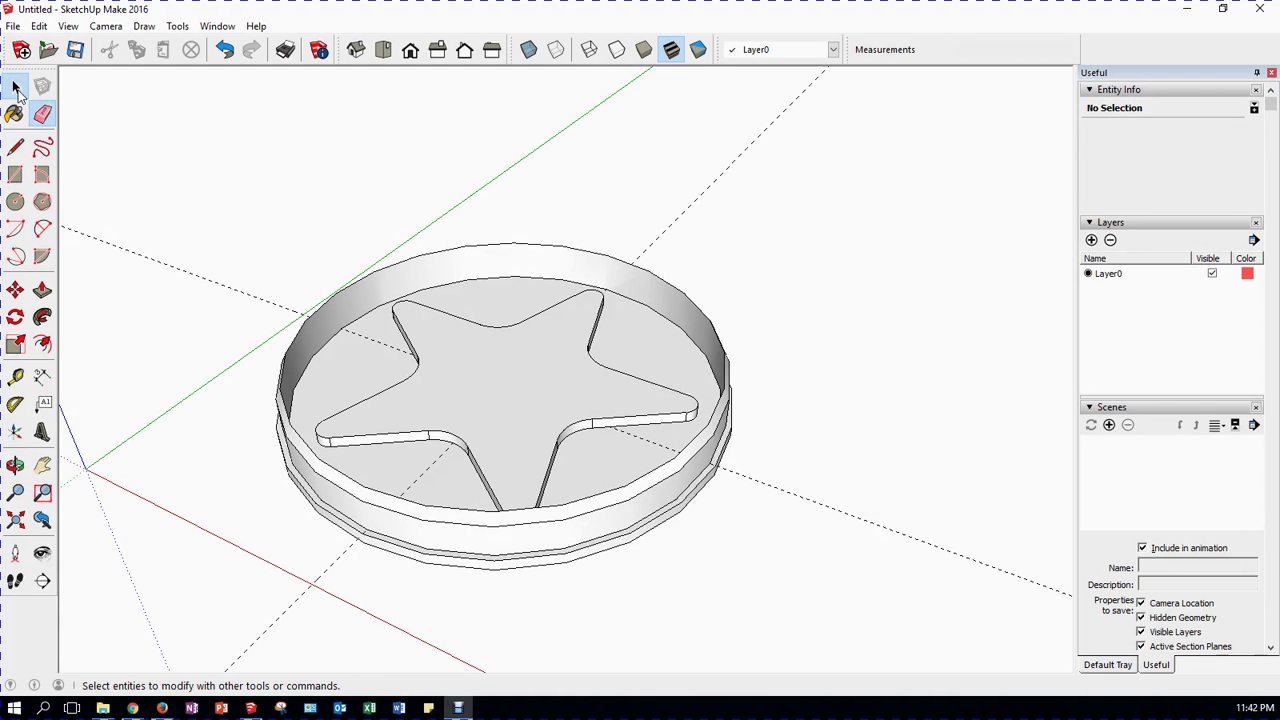
{"action": "left_click", "coordinate": [15, 87]}
{"action": "middle_click_drag", "start_coordinate": [489, 610], "coordinate": [505, 470]}
{"action": "middle_click_drag", "start_coordinate": [743, 629], "coordinate": [690, 495]}
{"action": "middle_click_drag", "start_coordinate": [806, 363], "coordinate": [430, 415]}
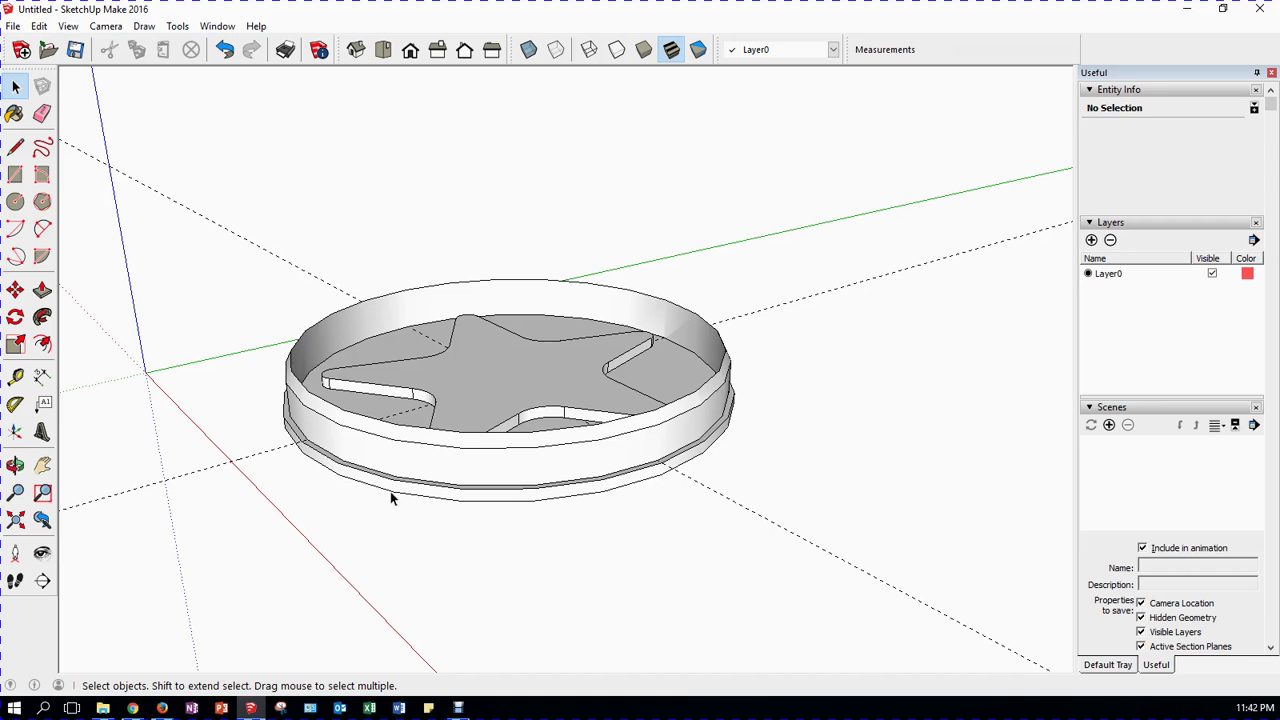
{"action": "key", "text": "ctrl+z"}
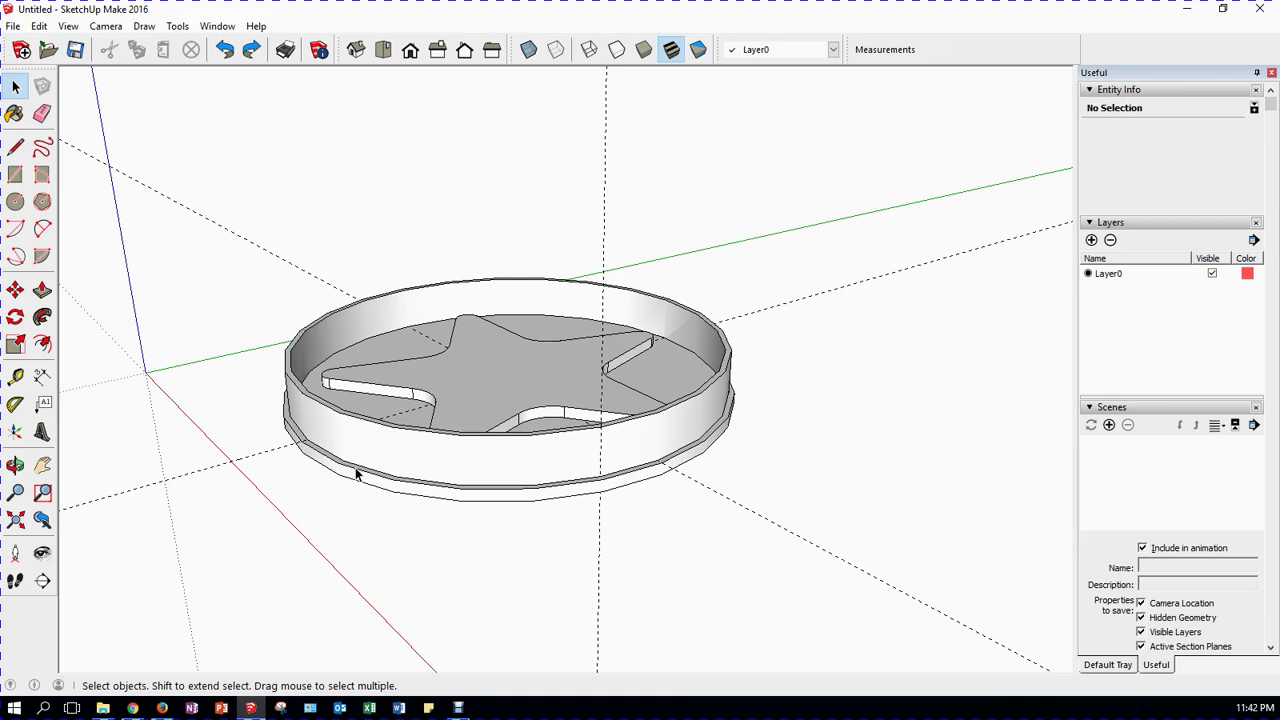
{"action": "middle_click_drag", "start_coordinate": [295, 365], "coordinate": [362, 412]}
{"action": "key", "text": "ctrl+y"}
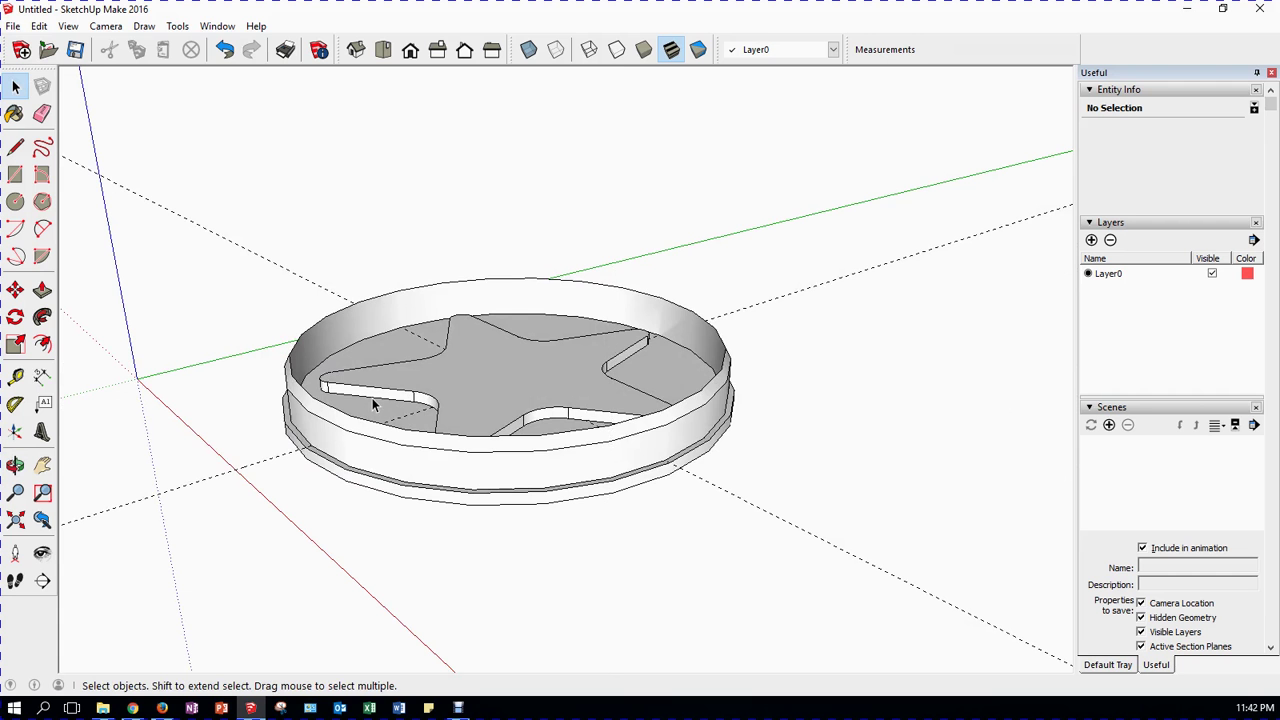
{"action": "middle_click_drag", "start_coordinate": [374, 466], "coordinate": [463, 603]}
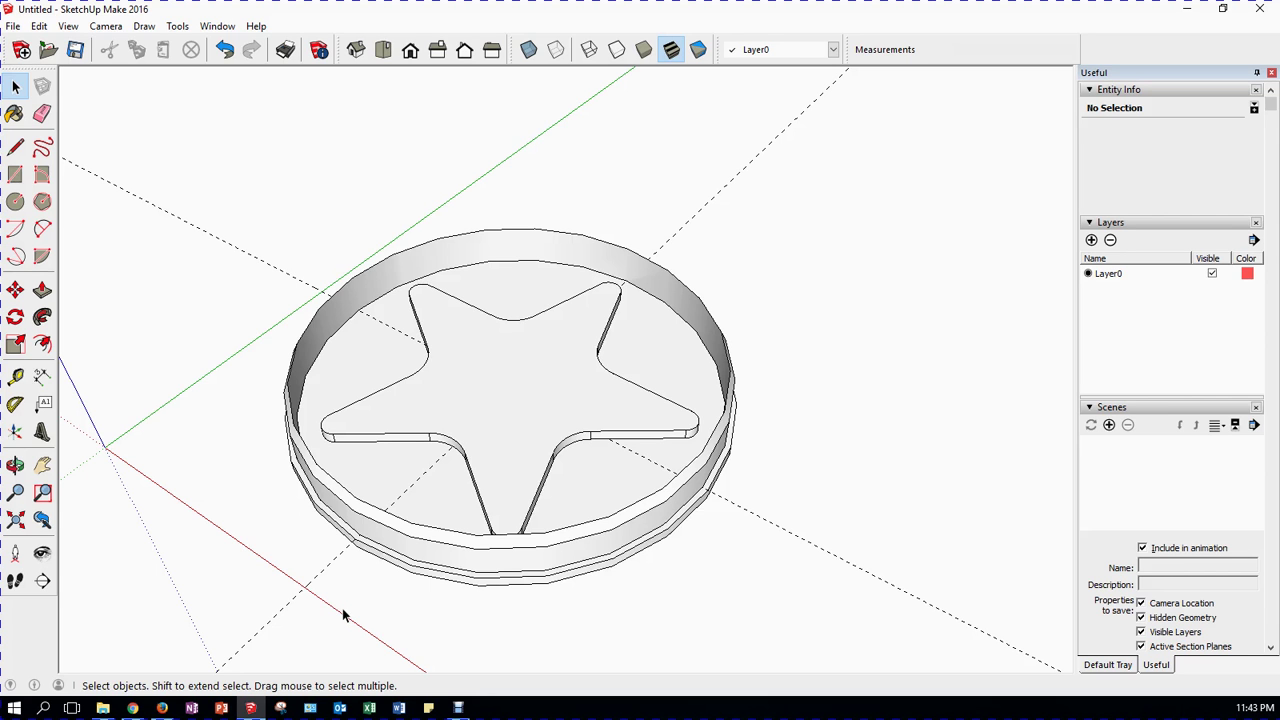
- Select the 2782 mm² floor face around the star, then the ring base's outer side band
{"action": "left_click", "coordinate": [383, 464]}
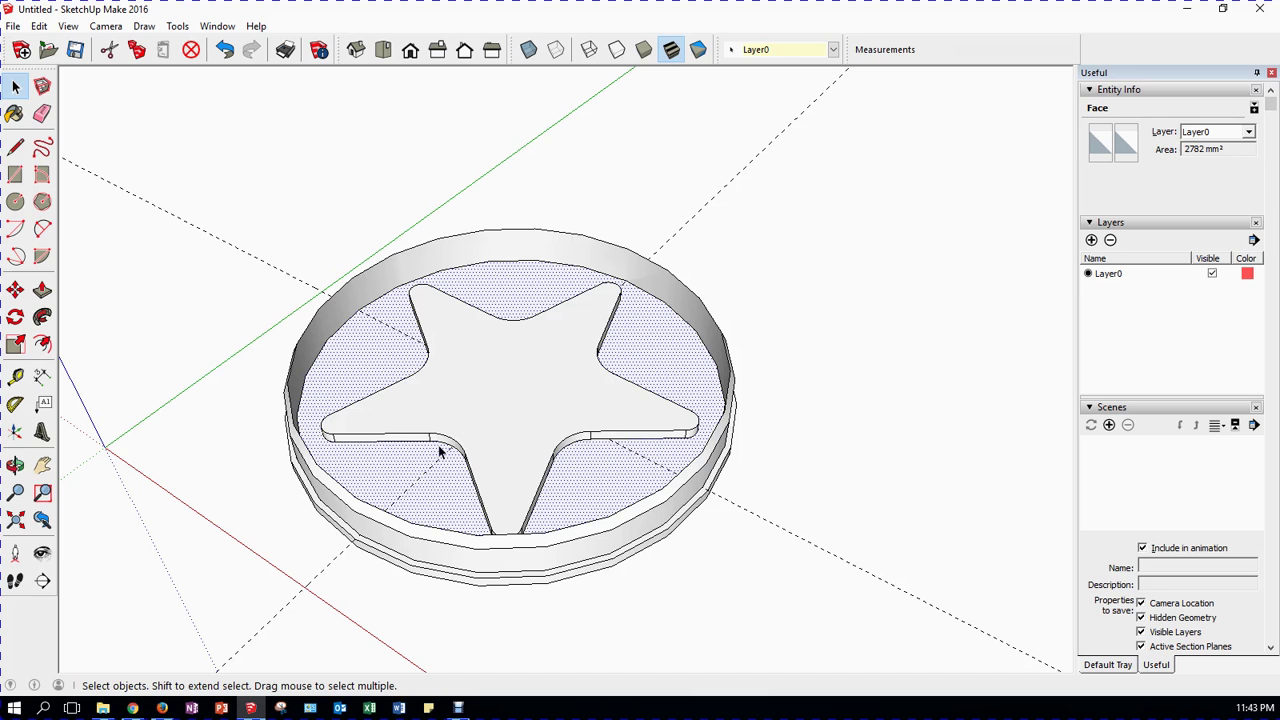
{"action": "left_click", "coordinate": [349, 513]}
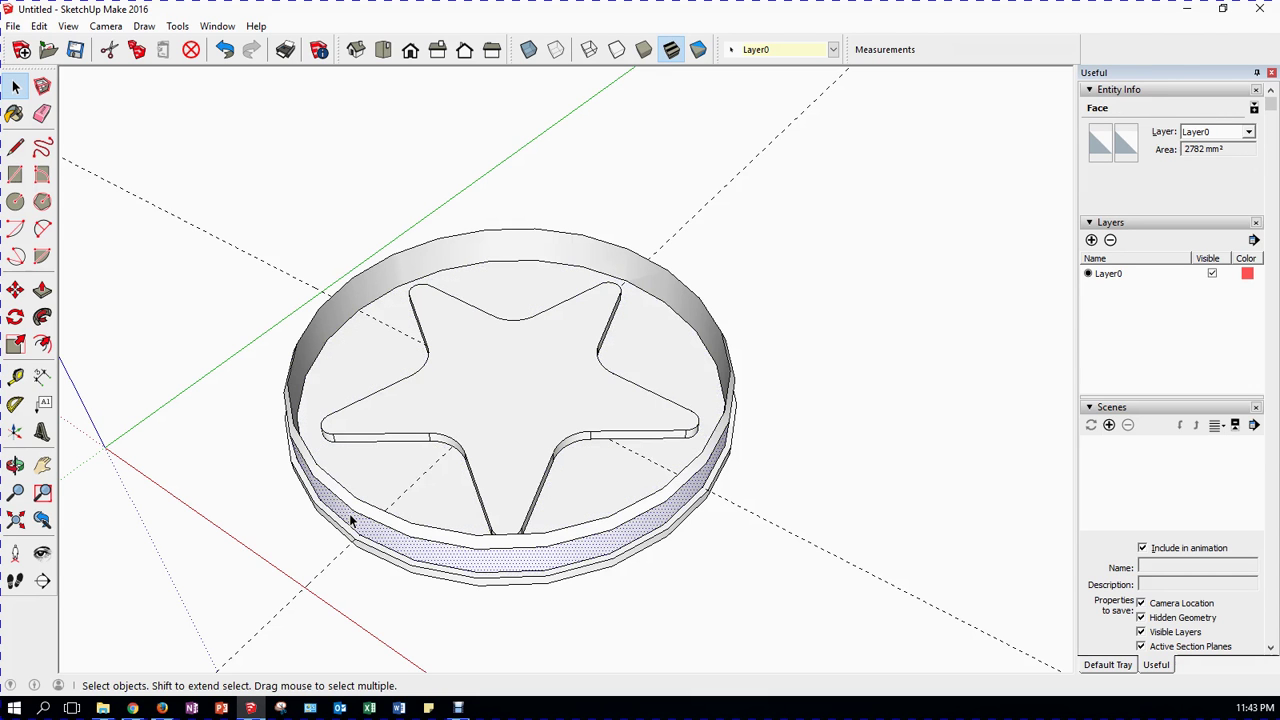